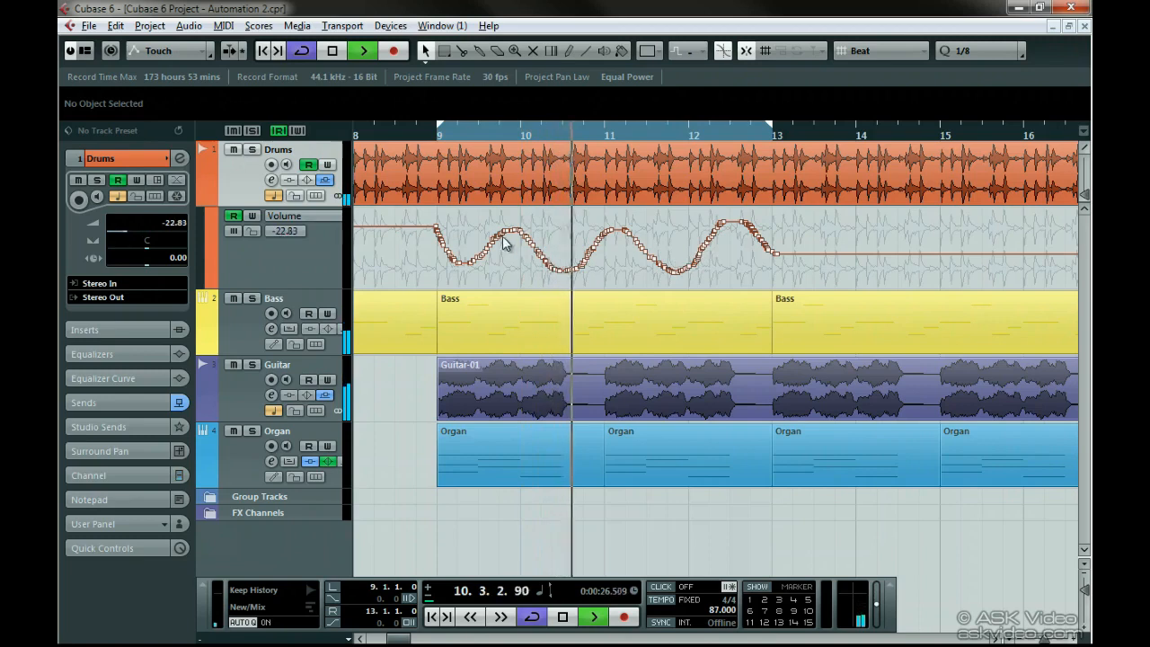
Step: During playback, turn off reading of the Drums volume automation, turn it back on, and stop playback
left_click(233, 217)
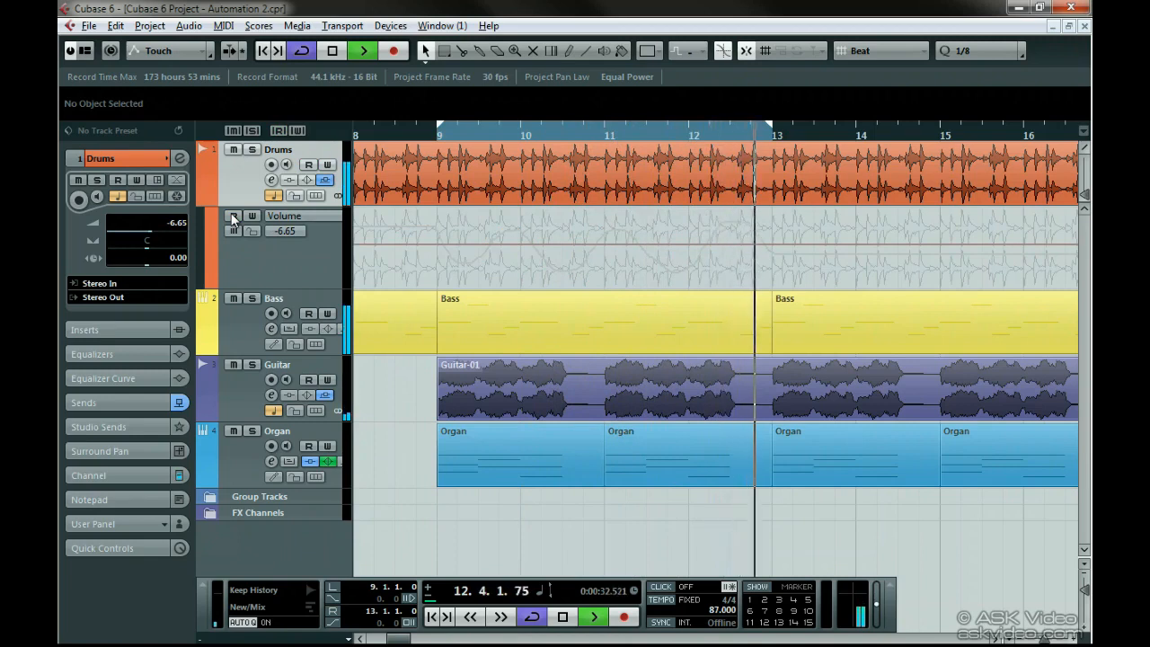
left_click(231, 213)
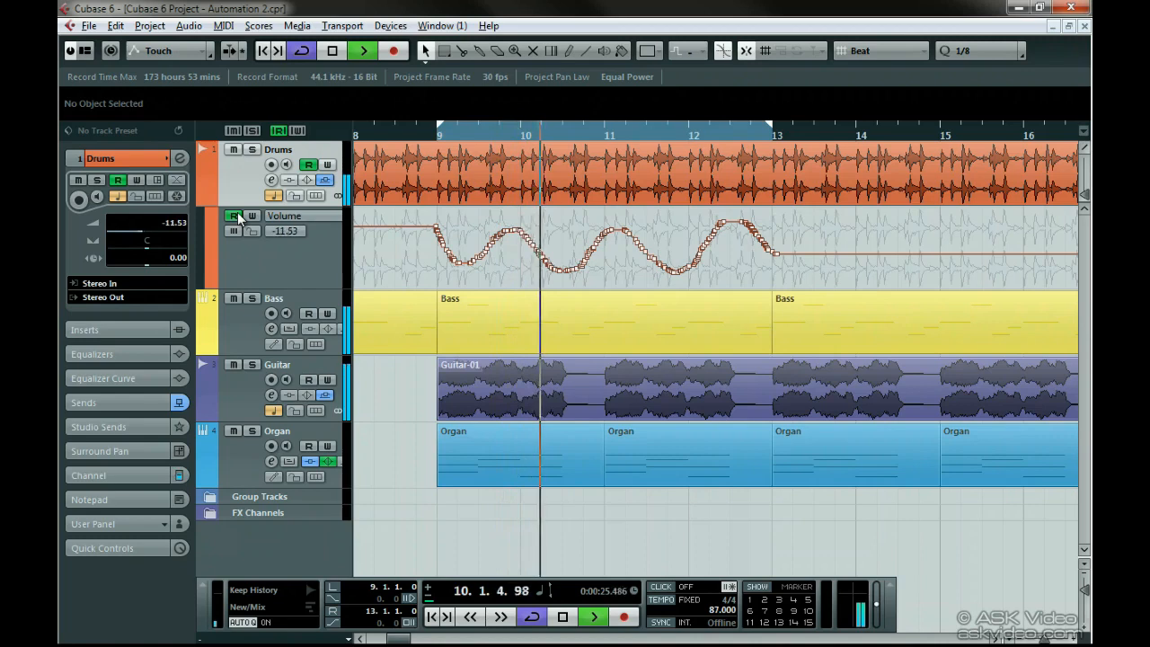
key("space")
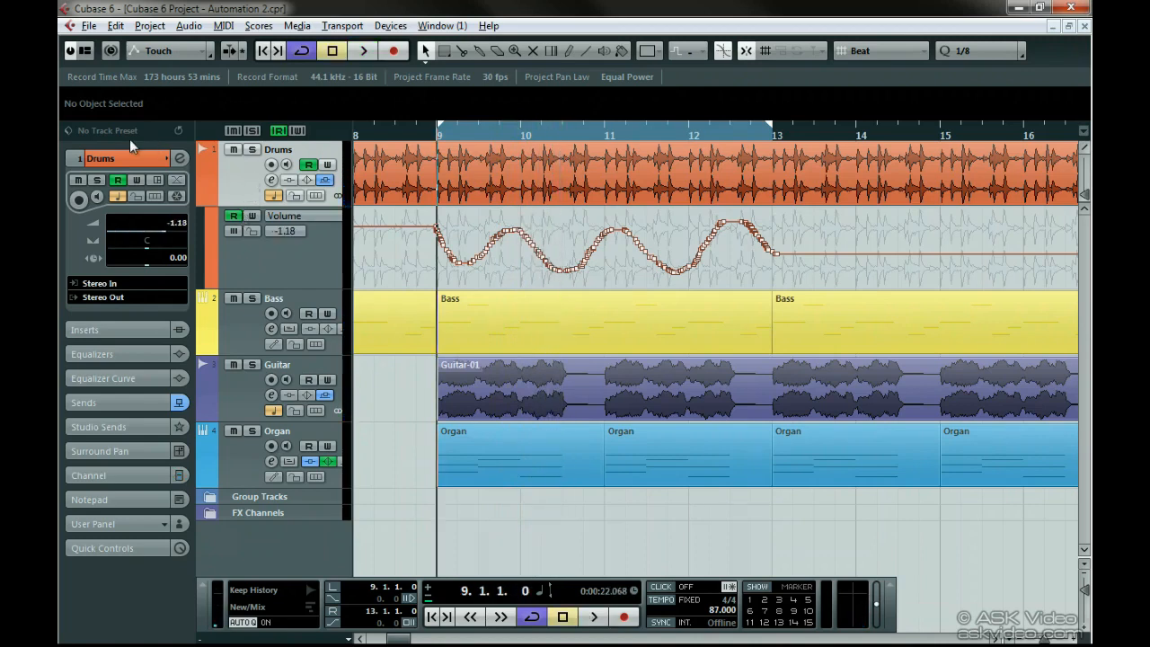
Step: Toggle automation read off and on again for Drums in the Inspector, on the track itself and on its Volume lane
left_click(119, 181)
left_click(120, 181)
left_click(307, 165)
left_click(307, 165)
left_click(235, 216)
left_click(235, 216)
Step: Show three more automation lanes under the Drums track: Mute, Input Gain and Linked Panner
left_click(212, 284)
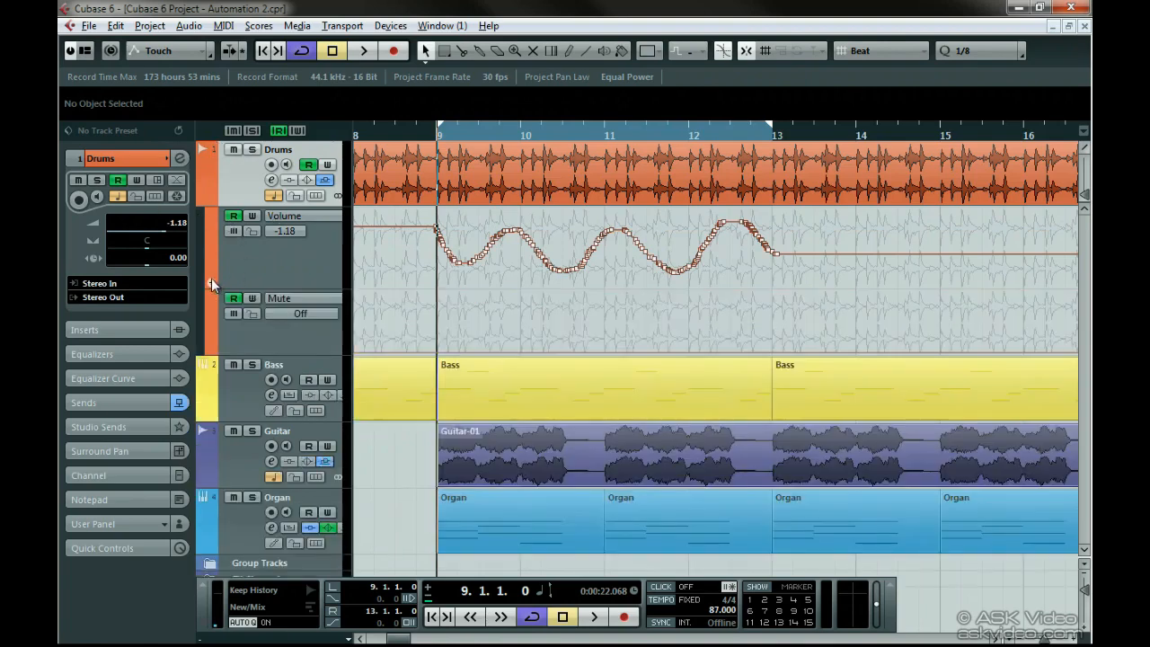
left_click(211, 347)
left_click(212, 415)
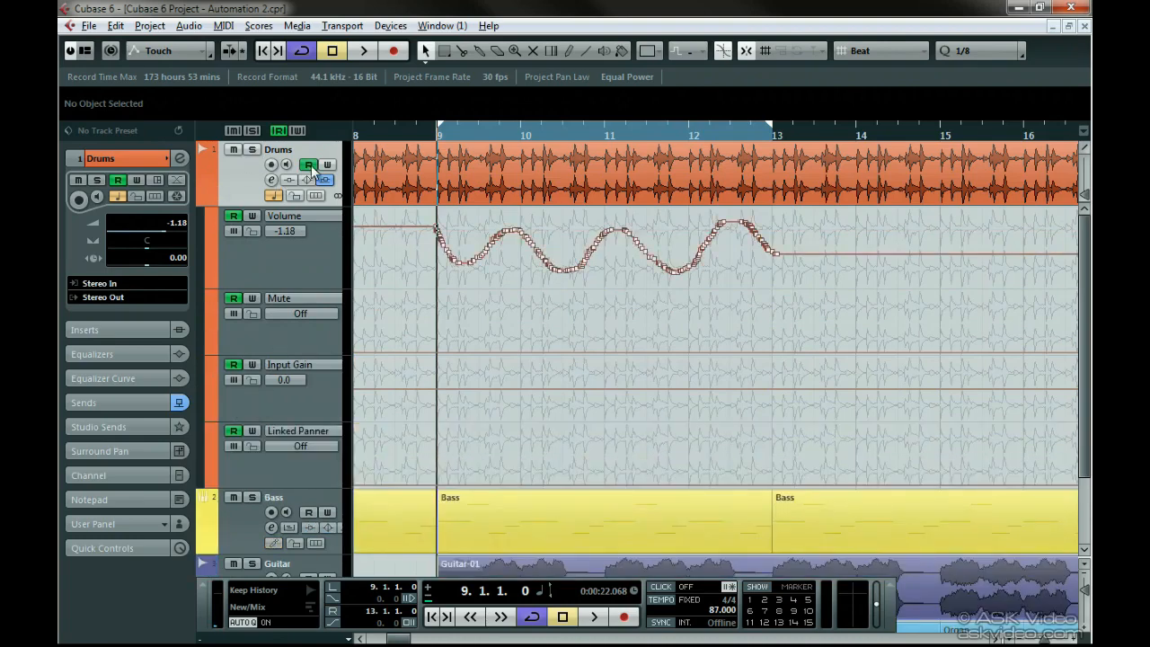
Step: Mute the automation of the Drums Volume and Mute lanes and unmute both again
left_click(234, 231)
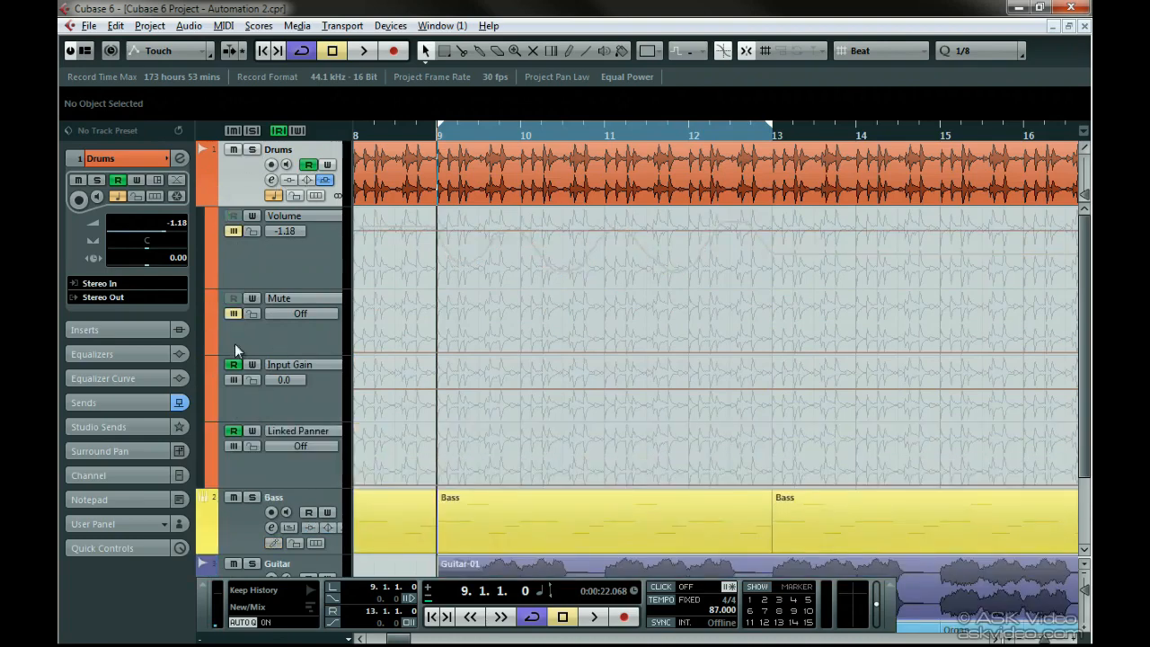
left_click(233, 314)
left_click(233, 231)
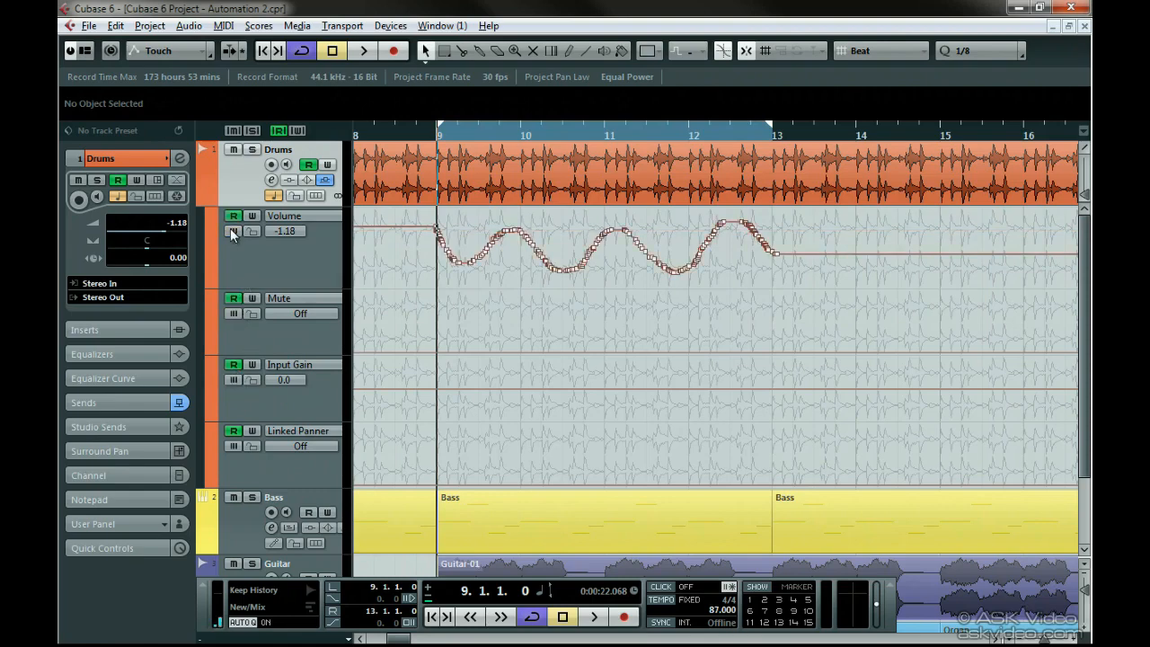
Step: Hide the Linked Panner, Input Gain and Mute automation lanes of the Drums track
left_click(212, 430)
left_click(213, 363)
left_click(213, 296)
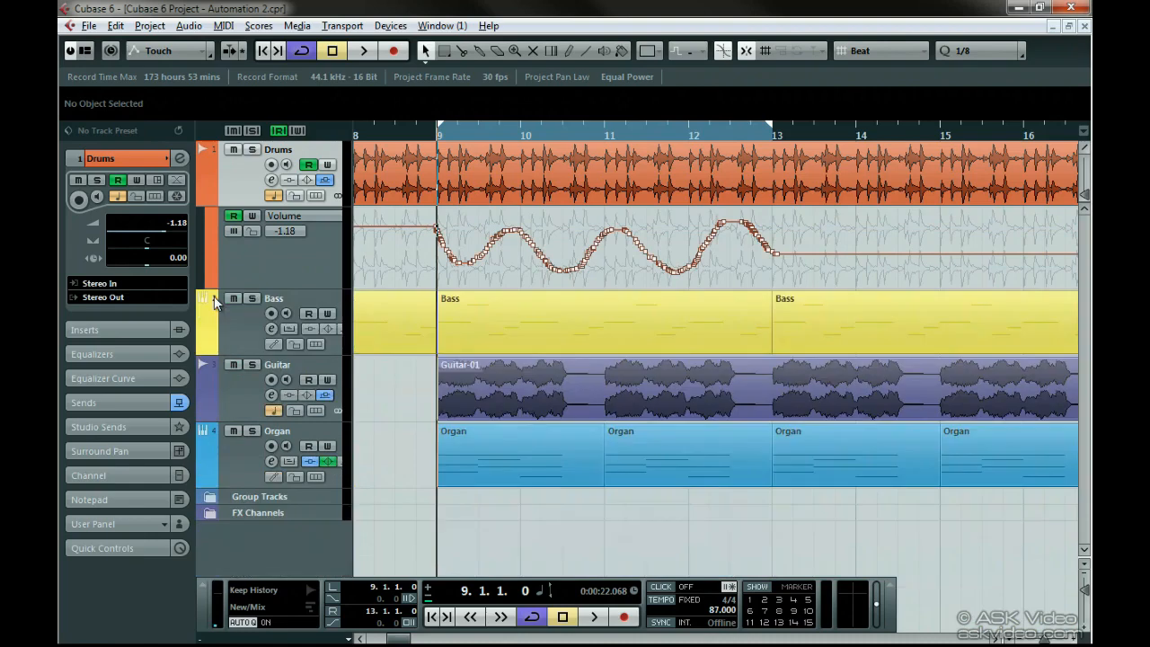
Step: In the Automation Panel, suspend reading for all parameter types, re-enable each type individually, and close the panel
left_click(137, 50)
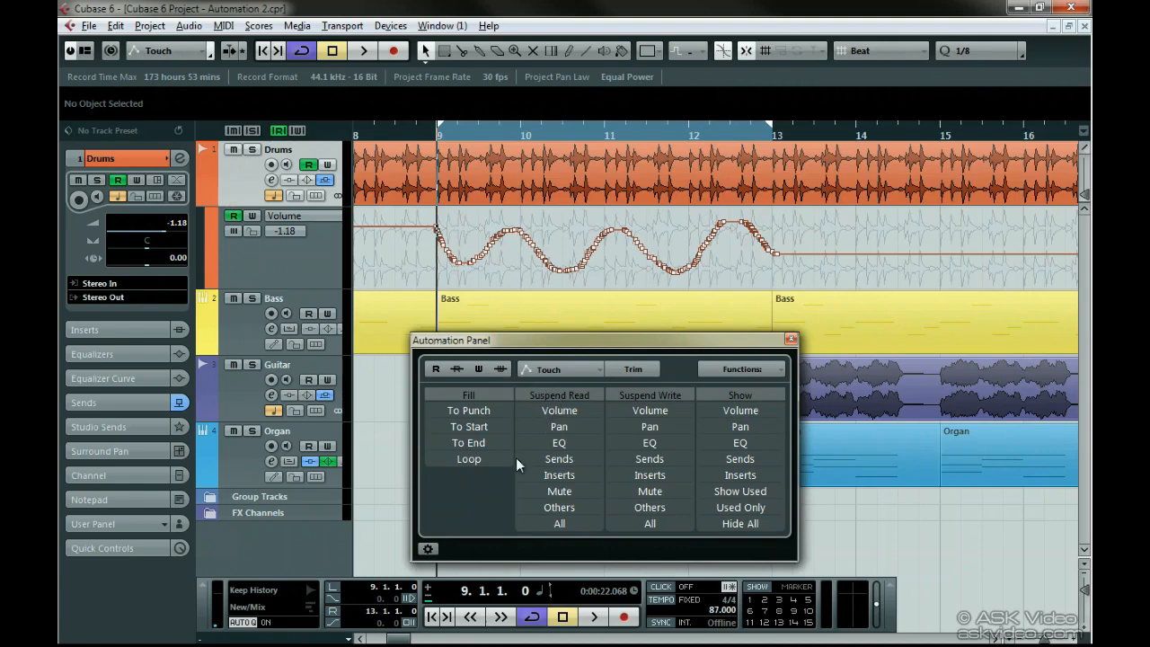
left_click(560, 524)
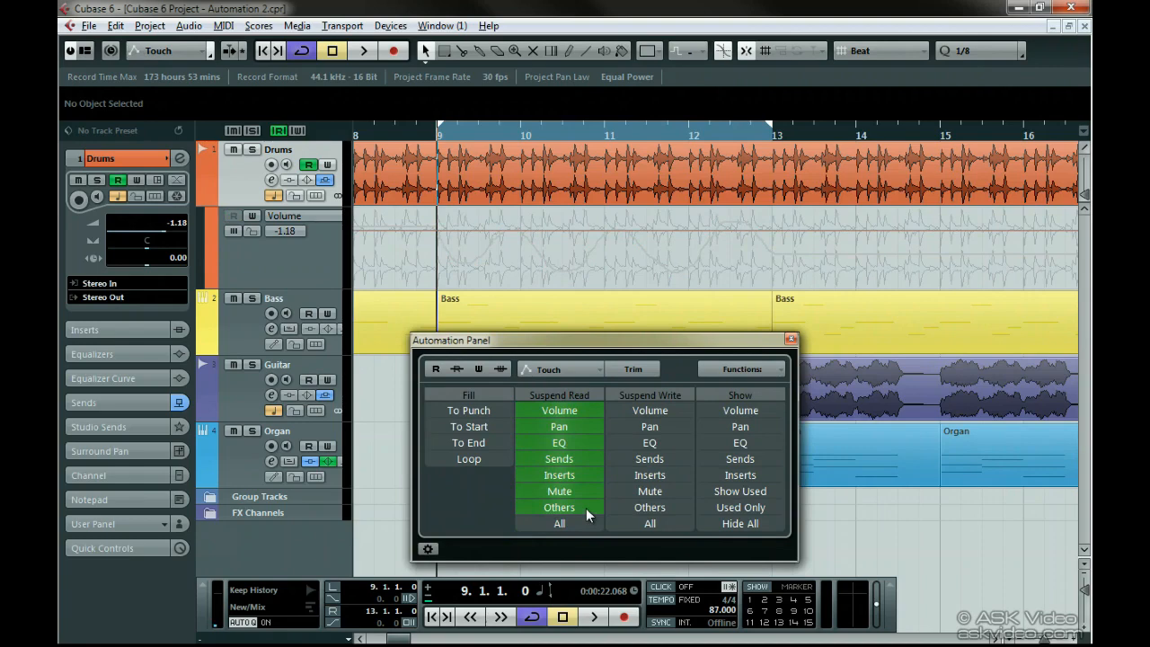
left_click(577, 409)
left_click(583, 442)
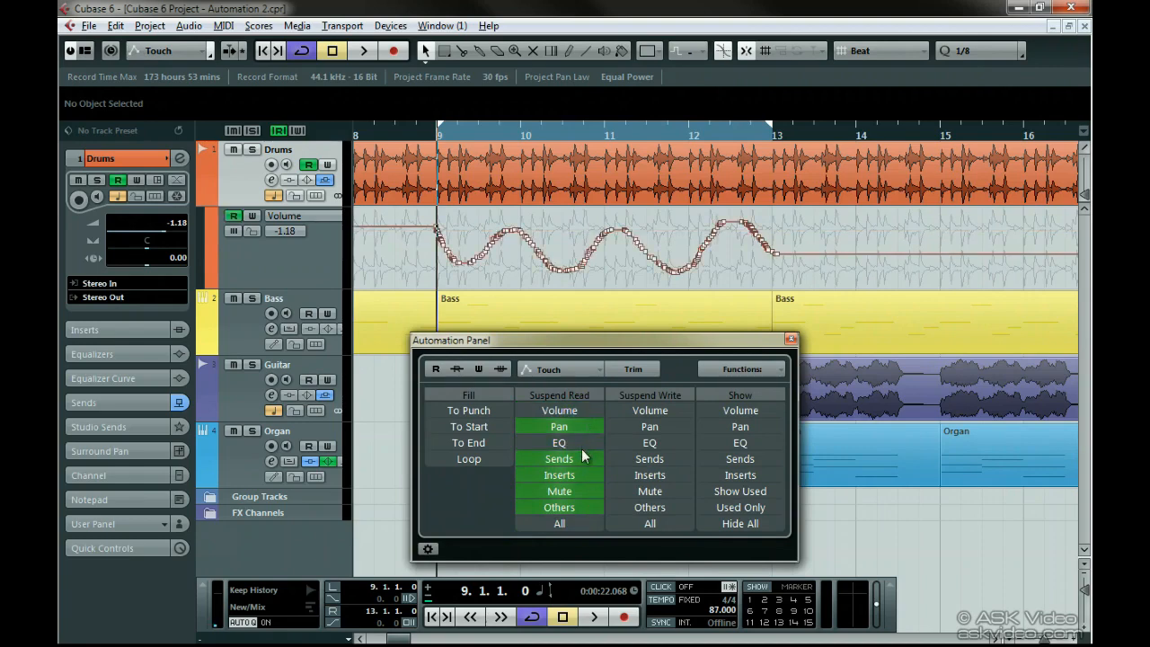
left_click(581, 475)
left_click(577, 505)
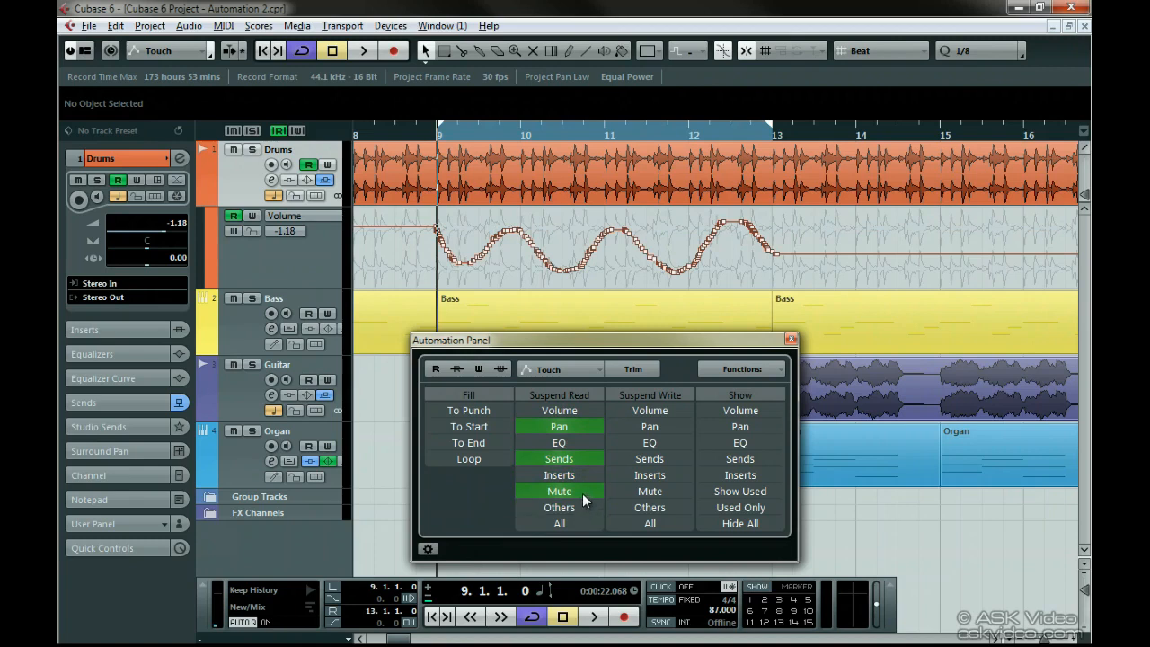
left_click(582, 493)
left_click(572, 458)
left_click(570, 430)
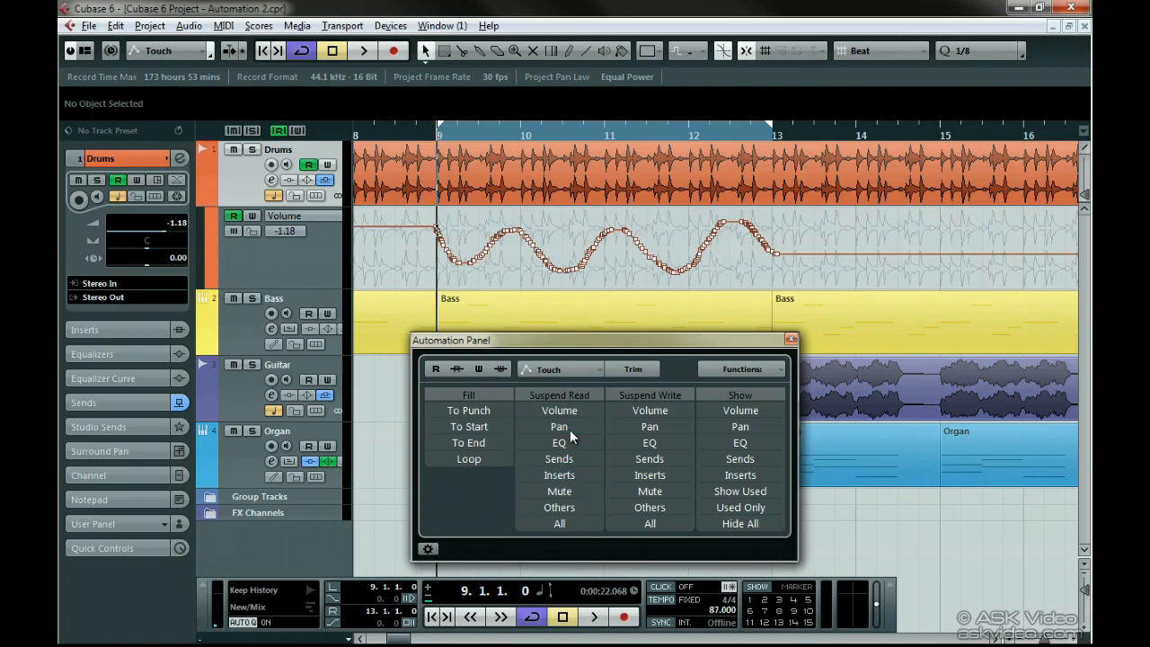
left_click(790, 340)
Step: Split the Drums audio event at bar 12 and try moving the part after the cut
right_click(729, 179)
left_click(722, 179)
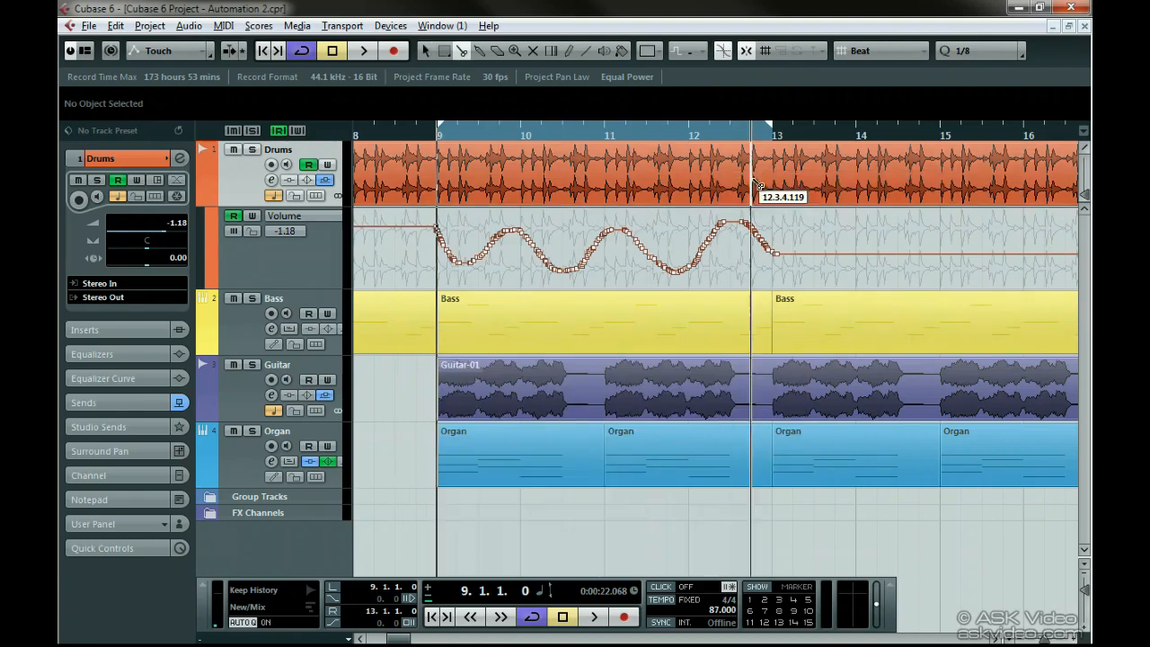
left_click(701, 179, "alt")
mouse_move(707, 177)
left_mouse_down()
mouse_move(790, 186)
mouse_move(705, 184)
left_mouse_up()
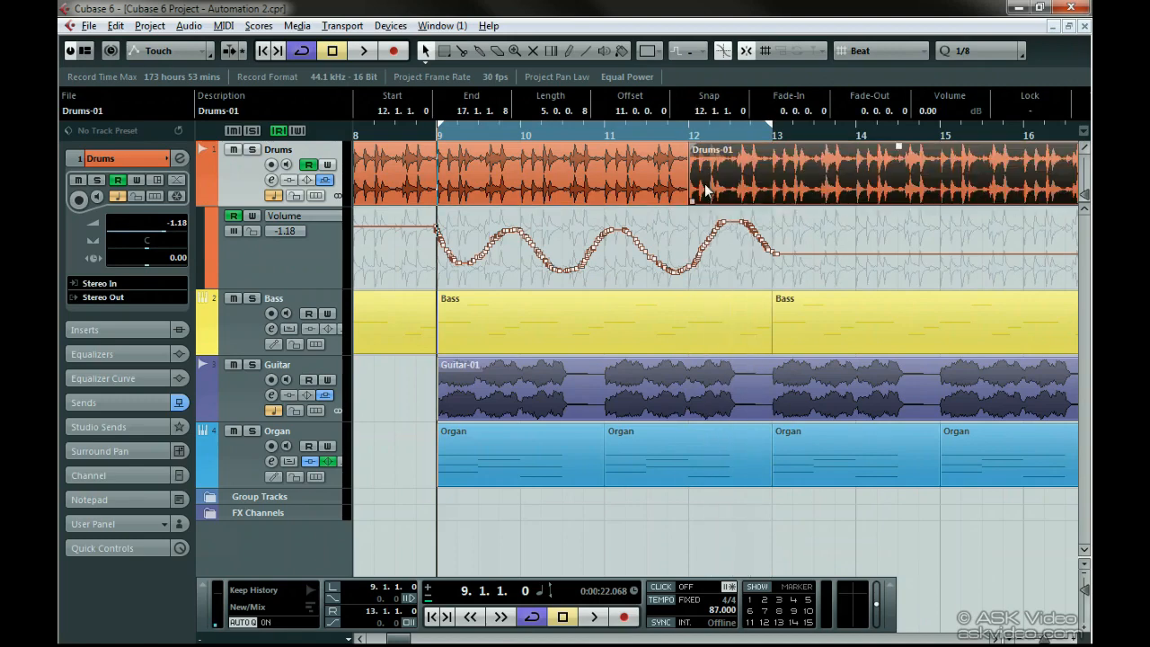
Step: Enable Automation follows Events and try moving the Drums event that starts at bar 12
left_click(116, 25)
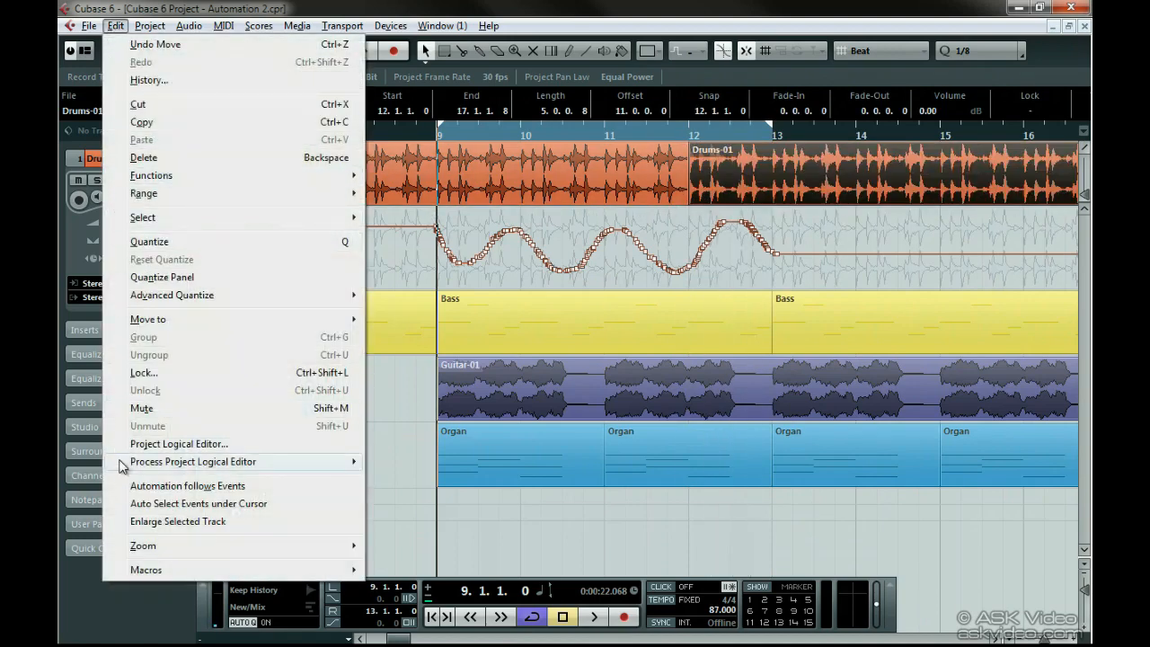
left_click(118, 488)
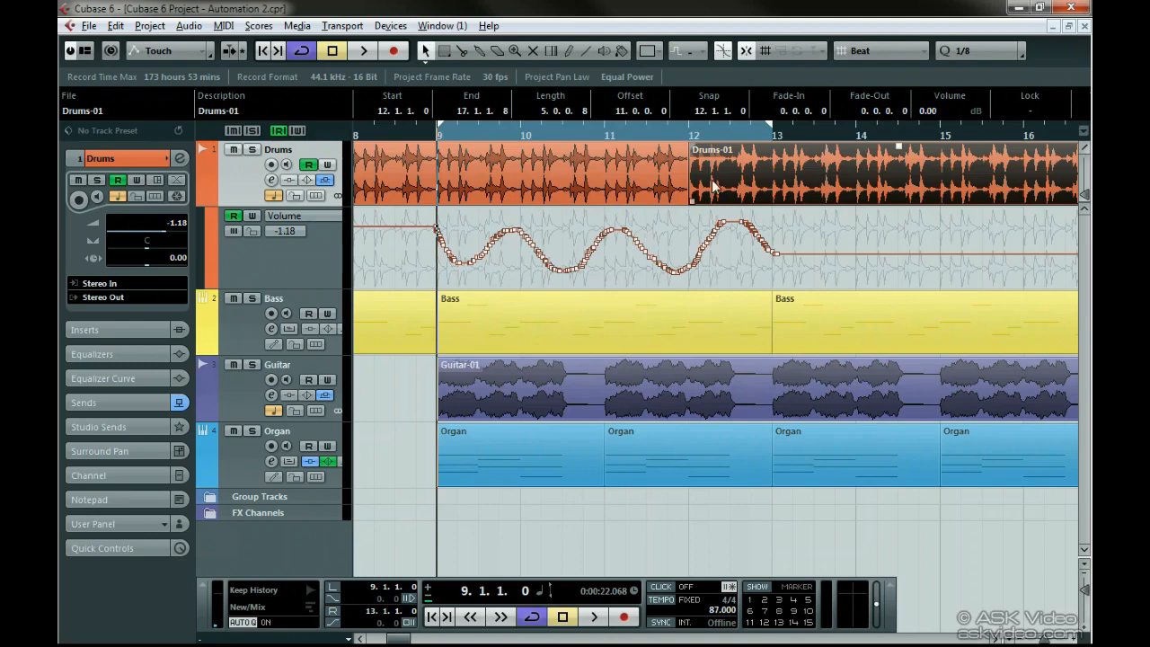
mouse_move(712, 180)
left_mouse_down()
mouse_move(800, 179)
mouse_move(708, 189)
left_mouse_up()
mouse_move(708, 189)
left_mouse_down()
mouse_move(800, 183)
mouse_move(722, 176)
left_mouse_up()
Step: Turn off Automation follows Events in the Editing preferences and apply the change
key("ctrl+comma")
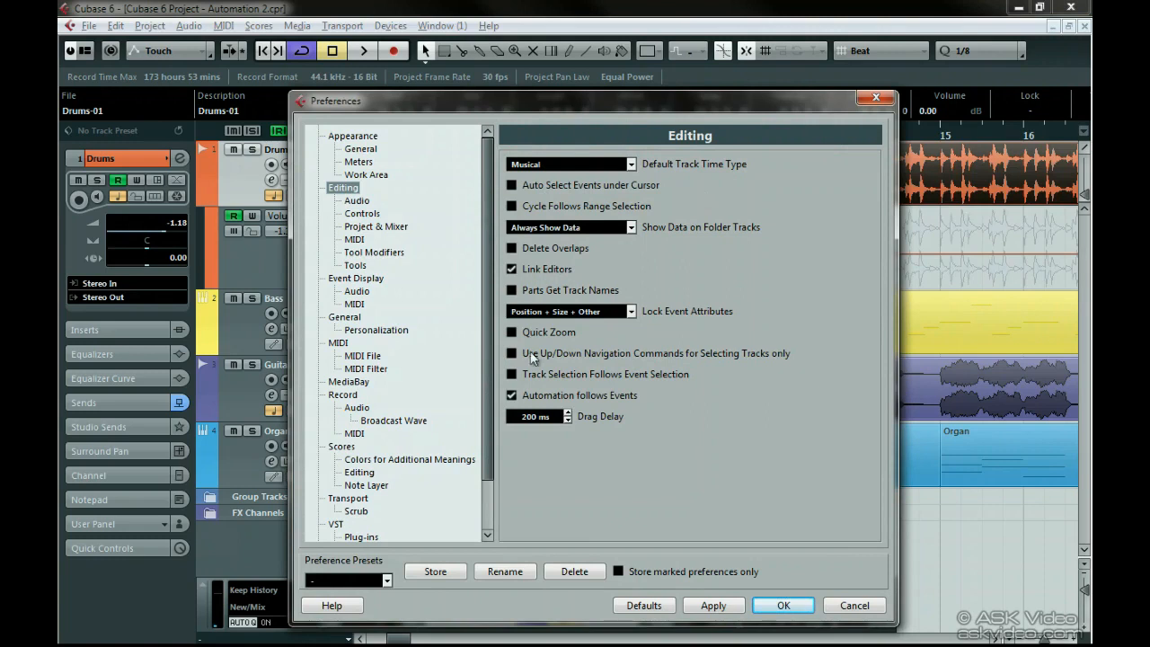
left_click(512, 396)
left_click(771, 605)
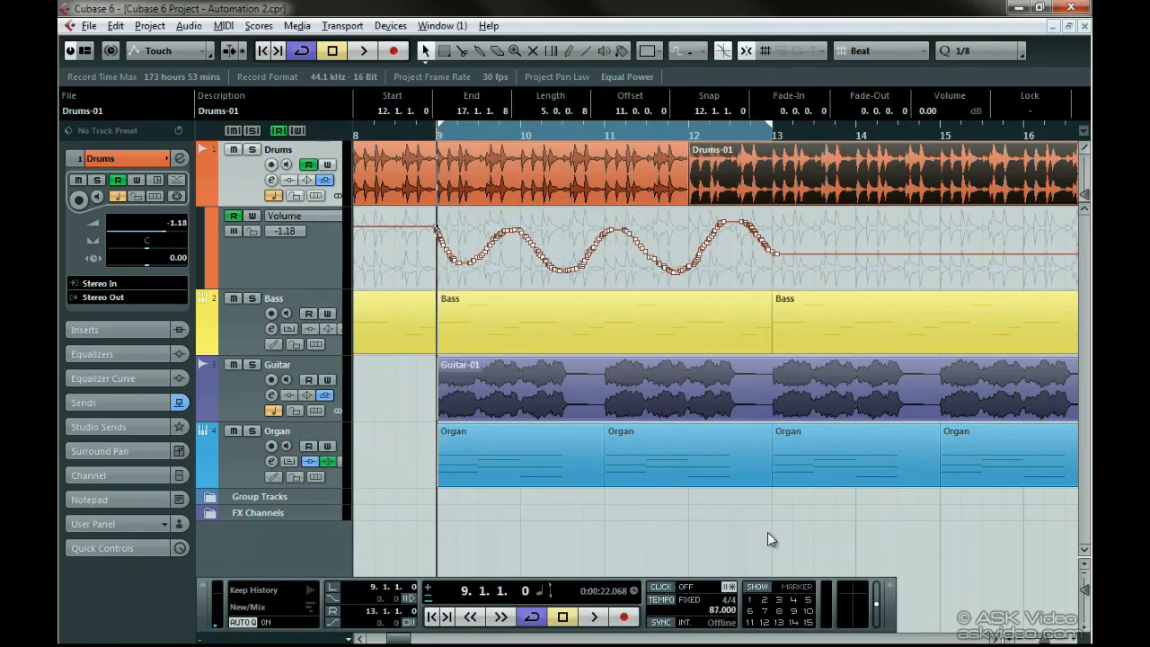
Step: Delete all automation events on the Drums Volume lane and remove the lane
right_click(288, 249)
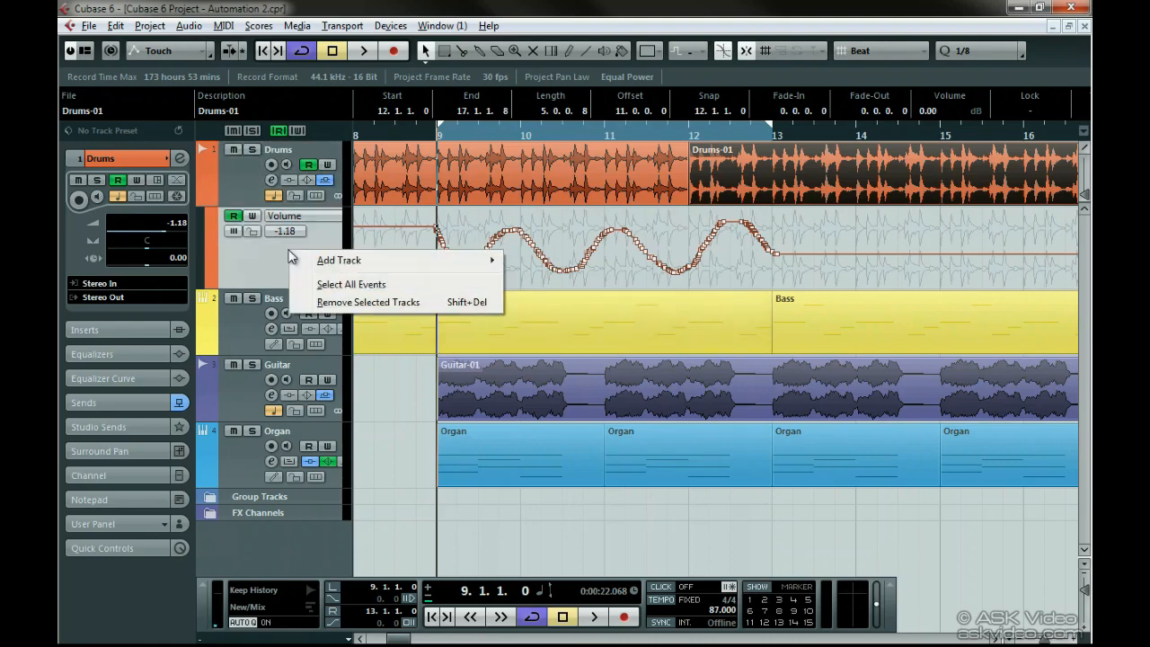
left_click(413, 284)
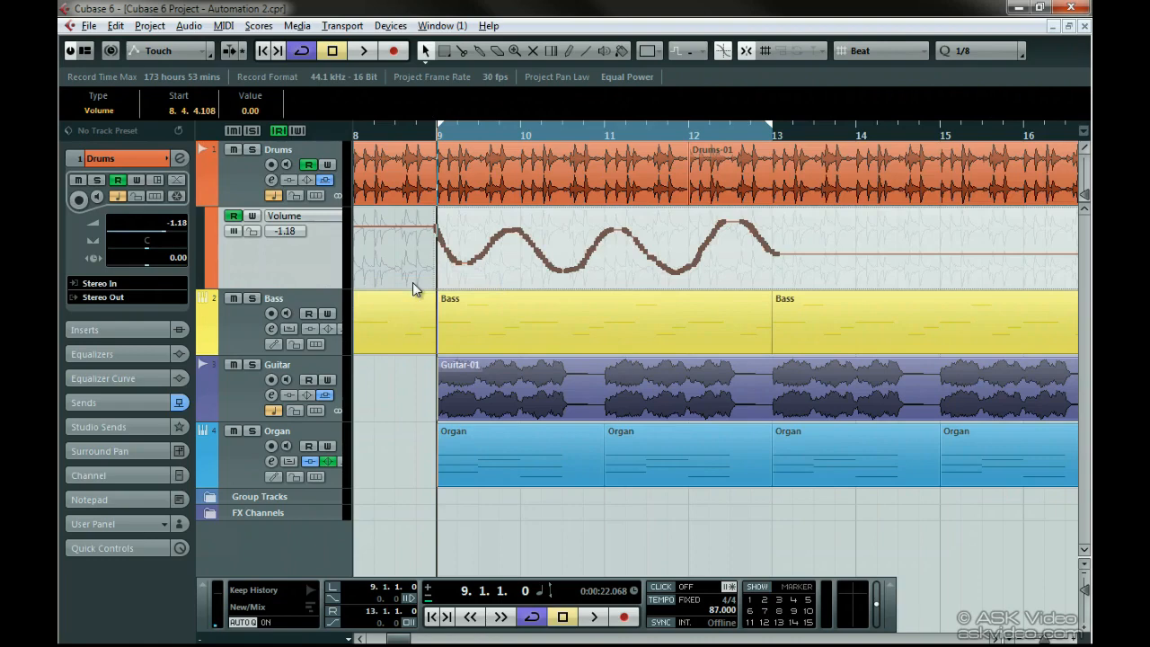
key("Delete")
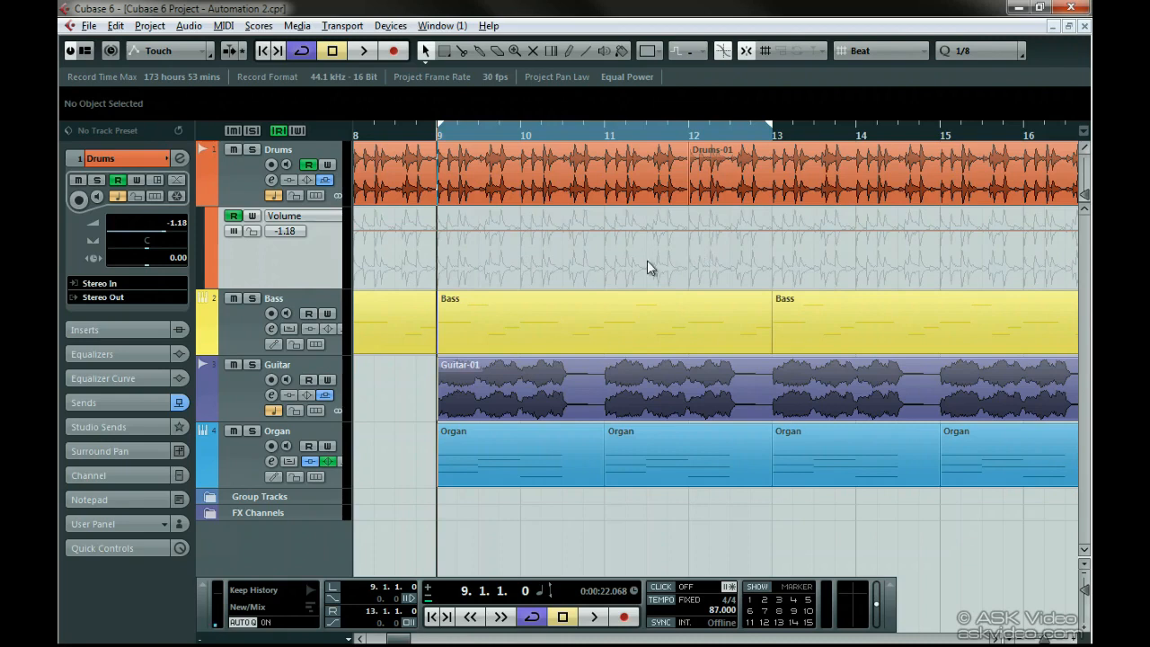
right_click(333, 263)
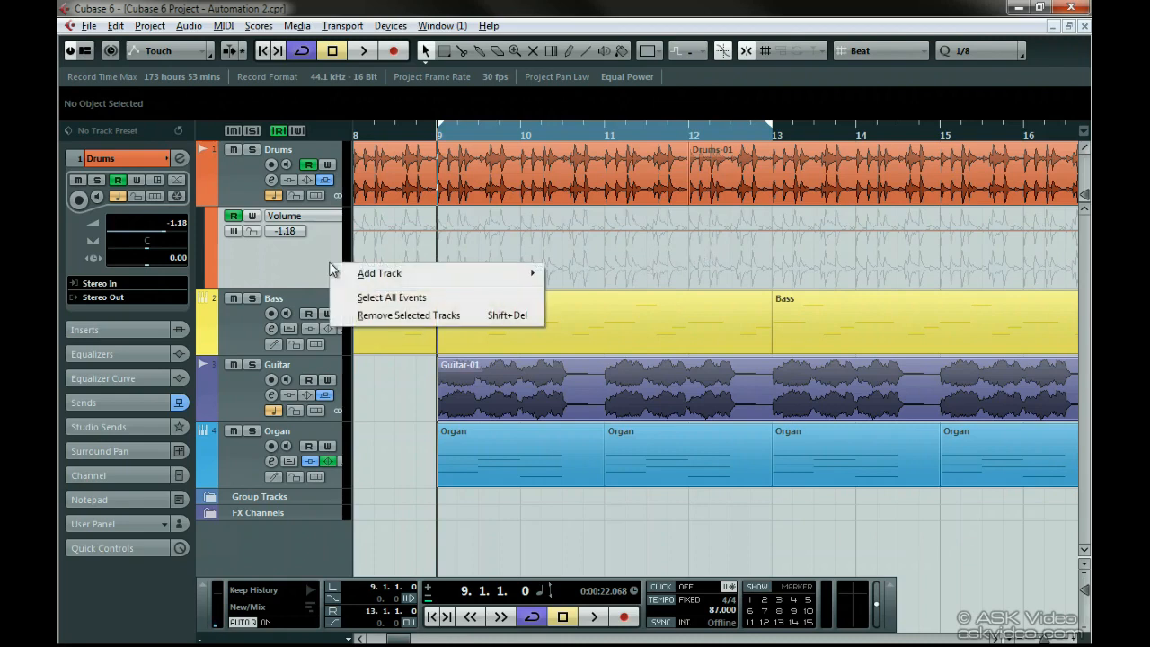
left_click(339, 315)
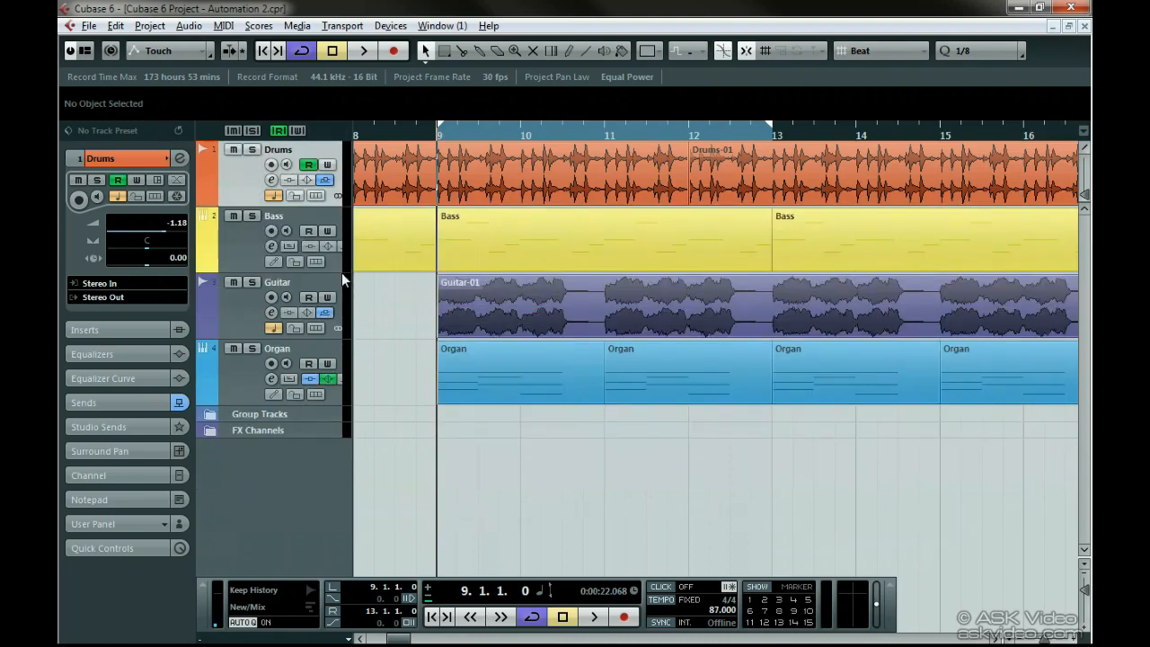
Step: Review the delete and freeze functions offered in the Automation Panel and close the panel
left_click(137, 50)
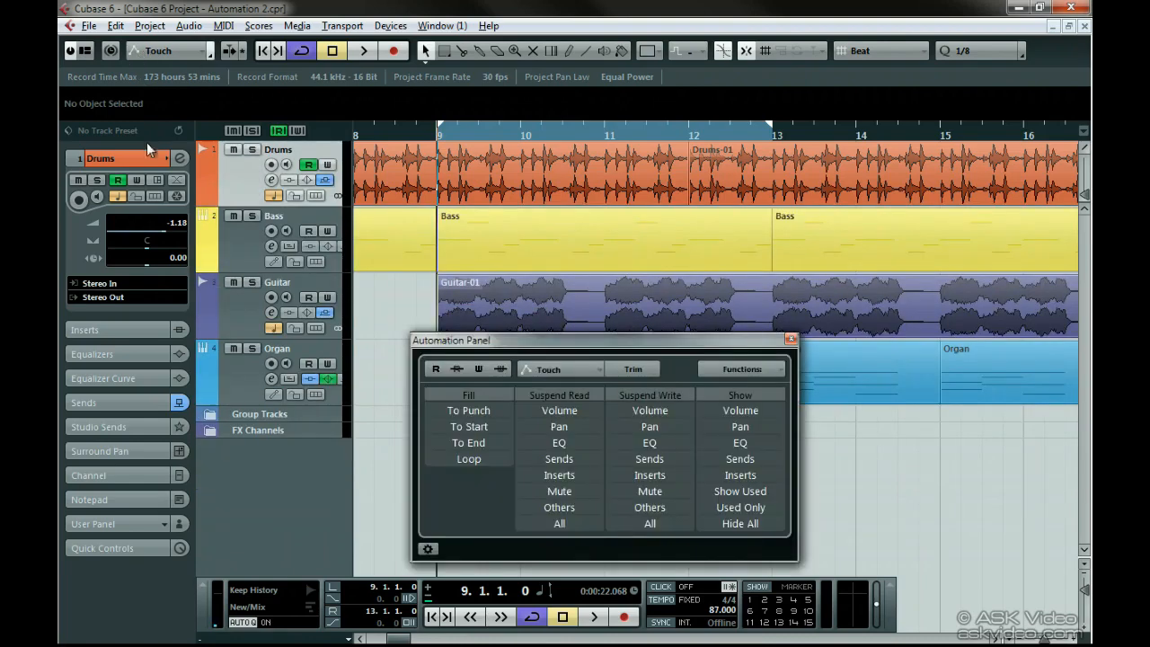
left_click(720, 370)
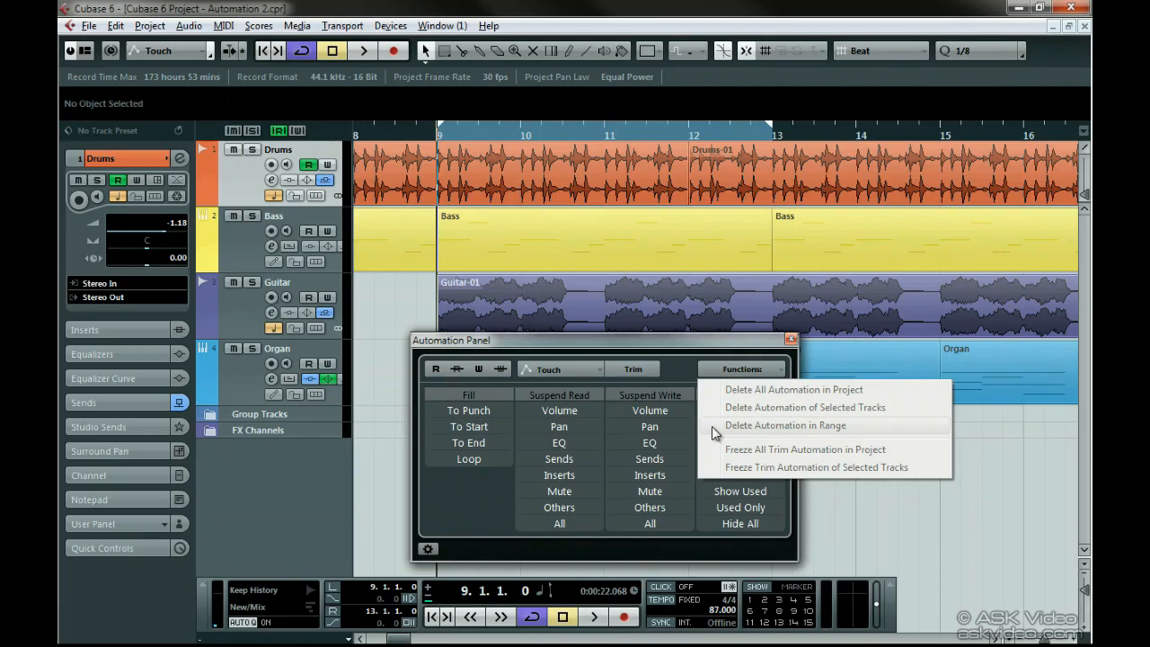
left_click(728, 344)
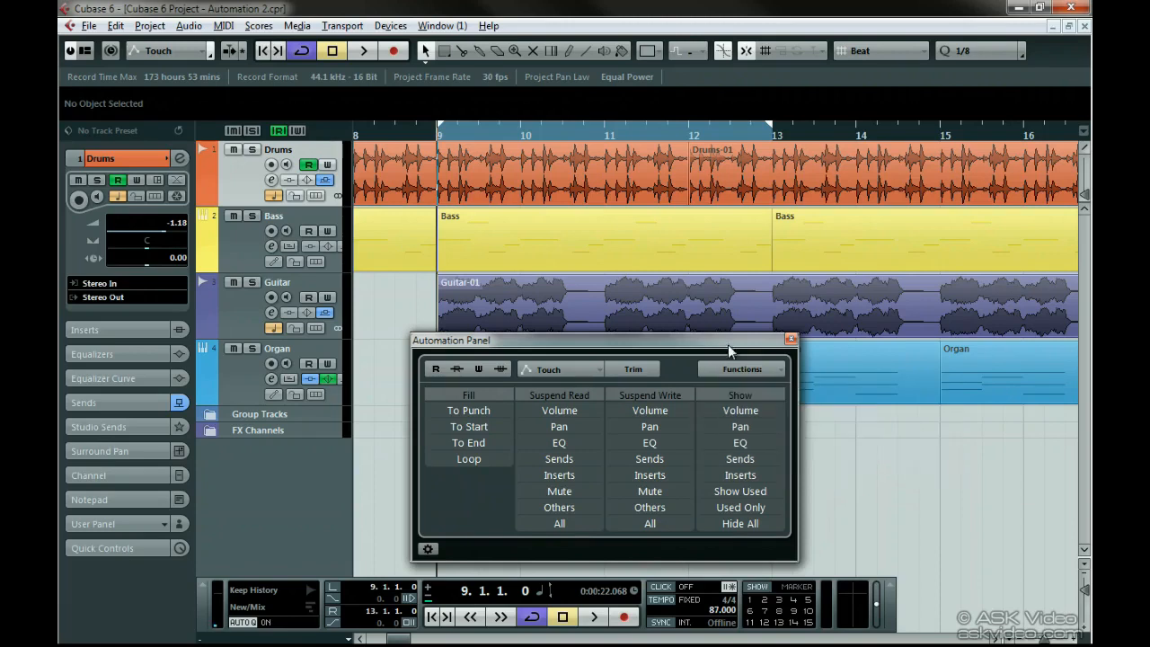
left_click(791, 339)
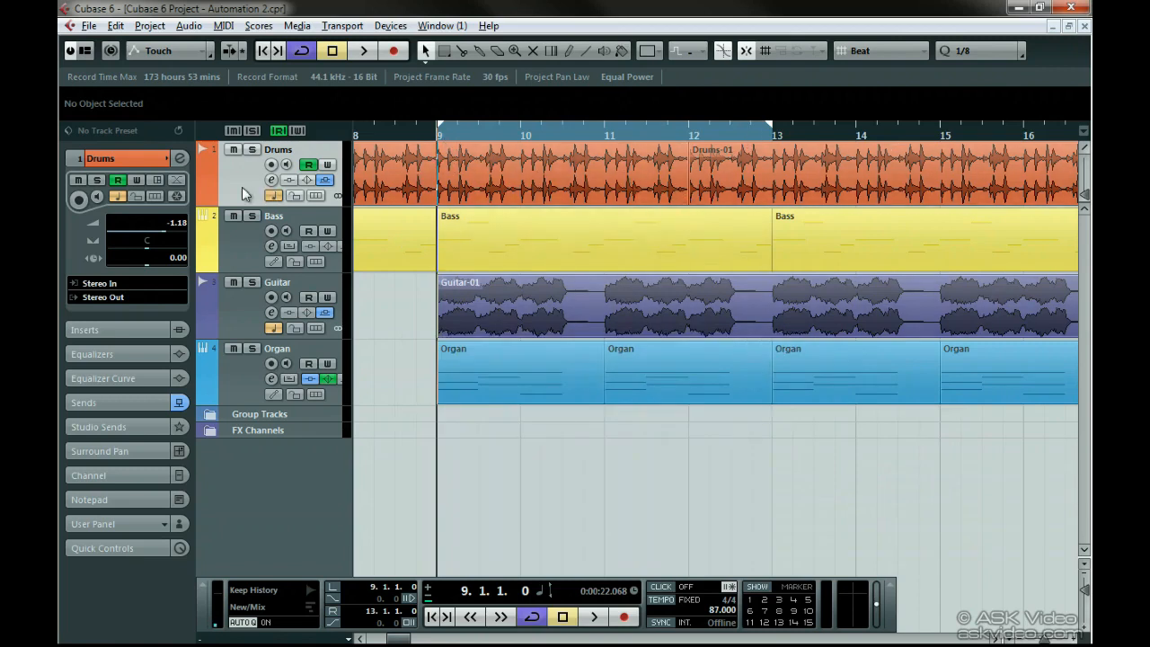
Step: Show the Drums Volume automation lane and draw a wavy freehand volume curve from about bar 8 to nearly bar 15
left_click(202, 198)
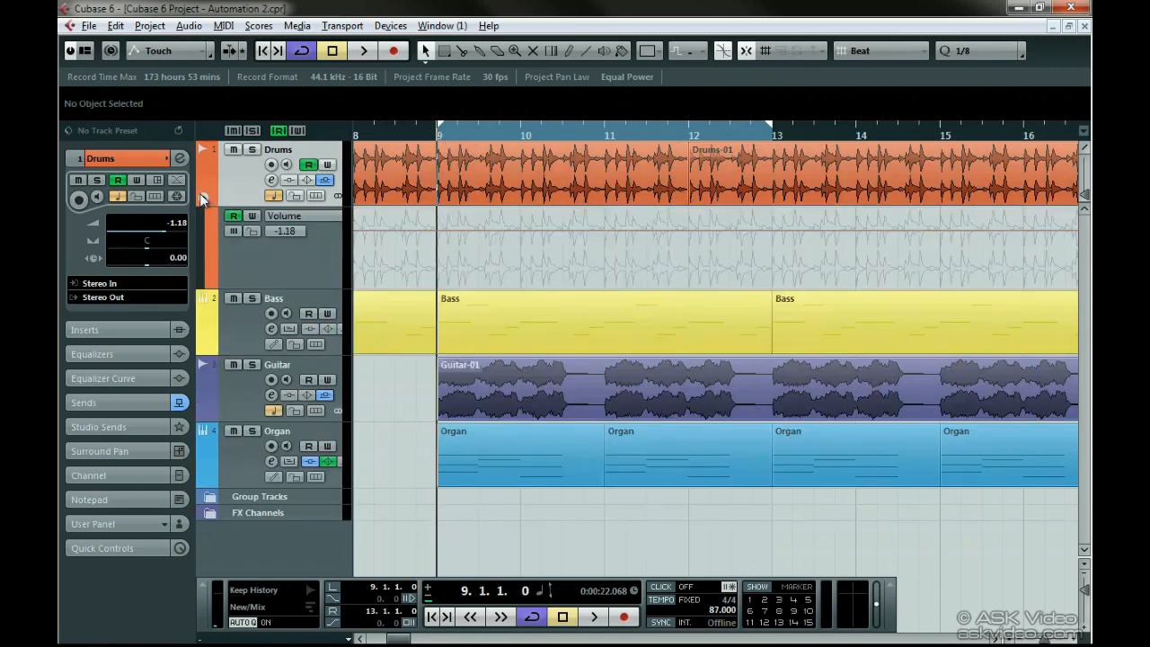
right_click(414, 238)
left_click(569, 238)
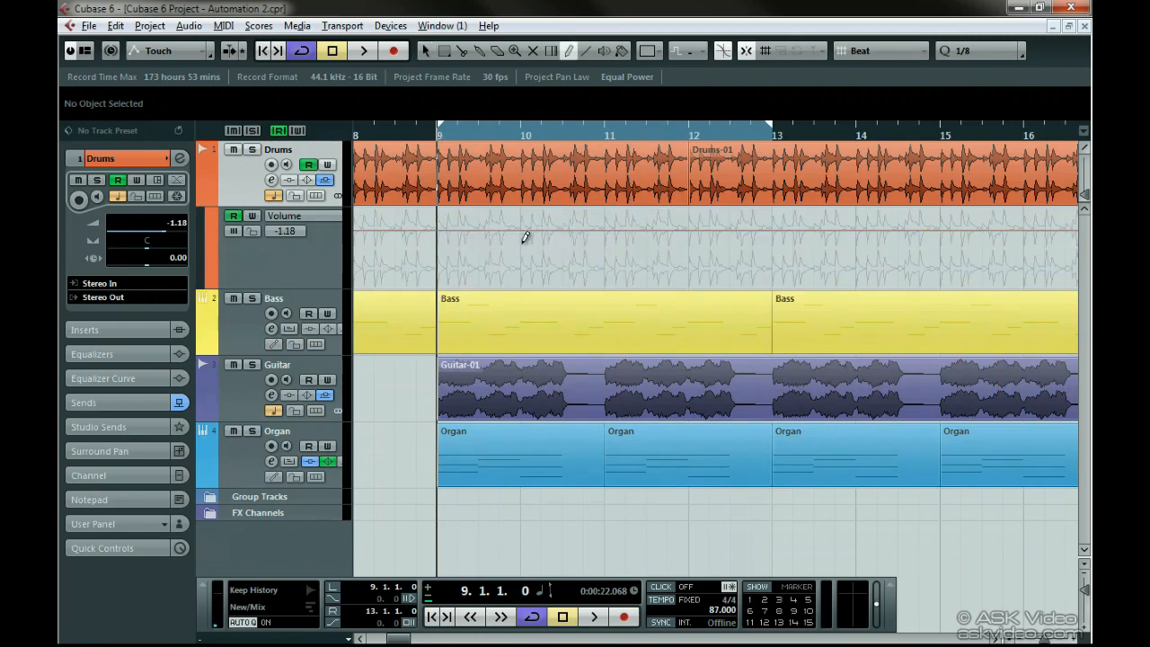
mouse_move(448, 244)
left_mouse_down()
mouse_move(503, 232)
mouse_move(814, 257)
mouse_move(917, 218)
left_mouse_up()
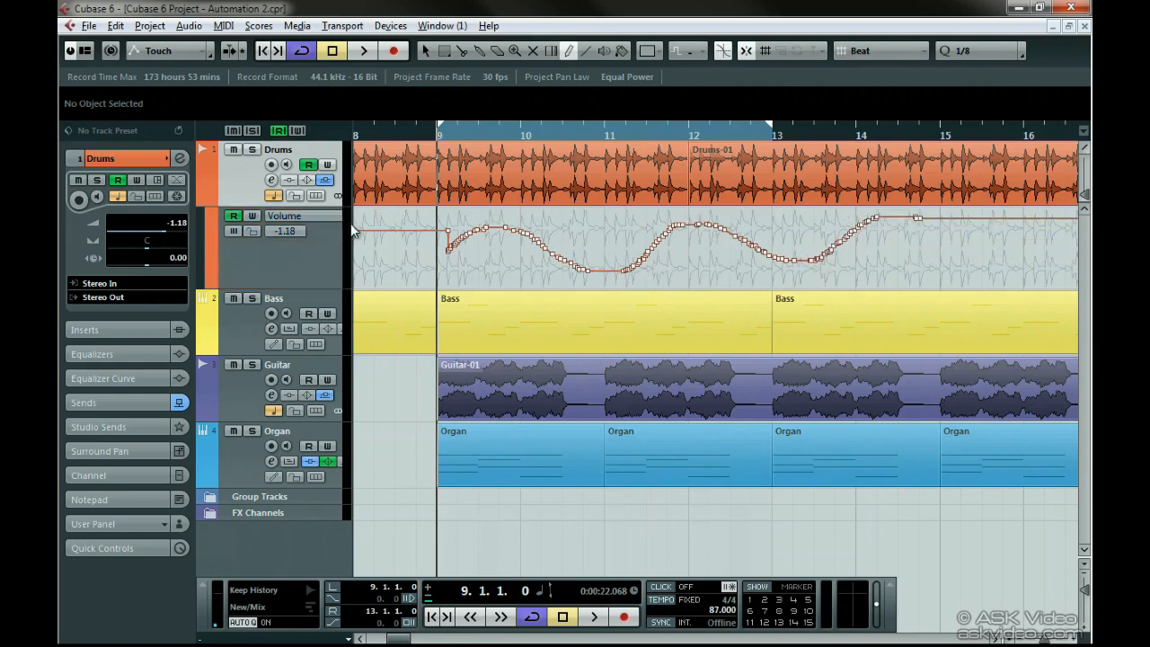
mouse_move(358, 227)
left_mouse_down()
mouse_move(395, 235)
mouse_move(454, 278)
mouse_move(563, 223)
mouse_move(596, 262)
left_mouse_up()
Step: Delete the automation in the range between the locators at bars 9 and 13 using the Automation Panel functions
left_click(137, 51)
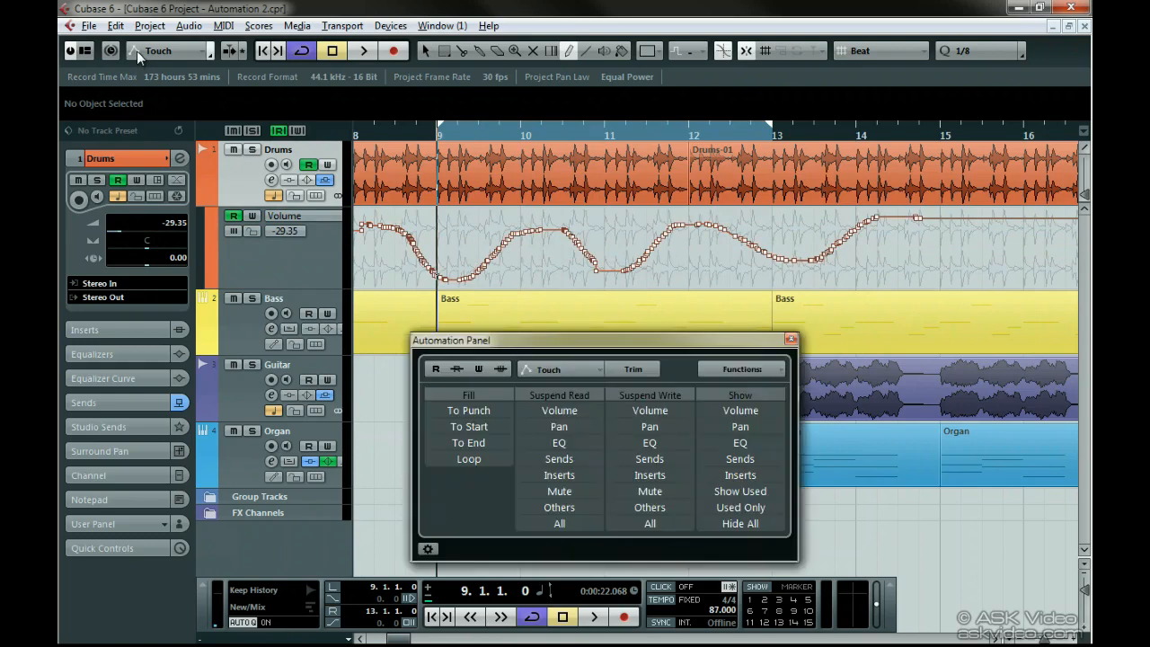
left_click(730, 372)
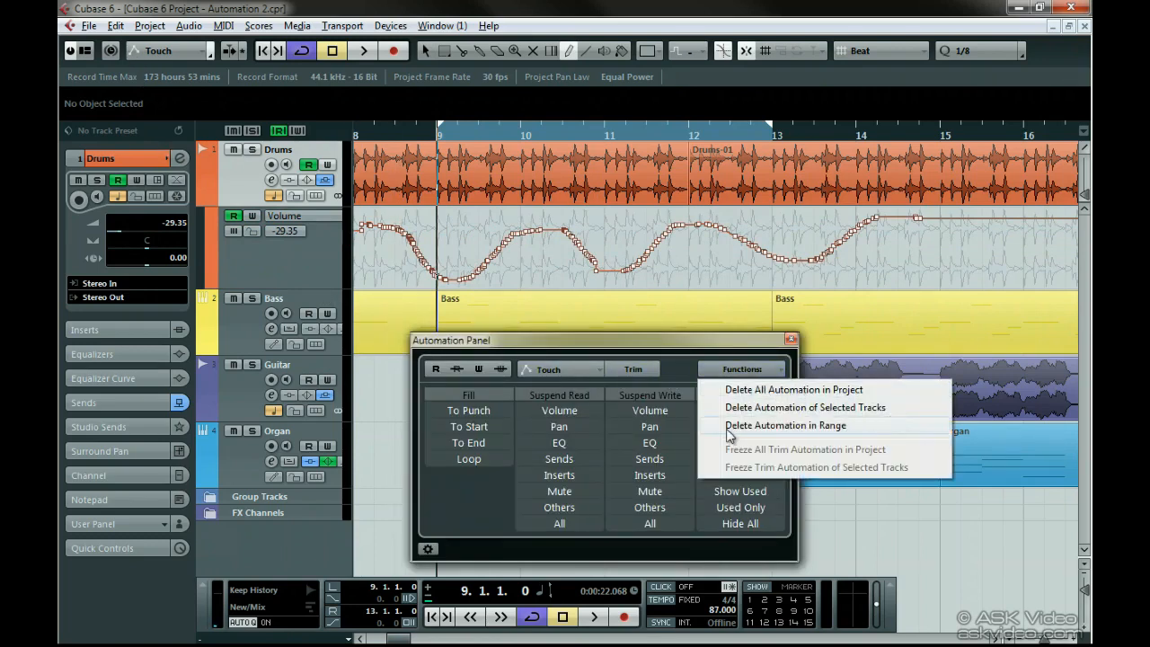
left_click(845, 427)
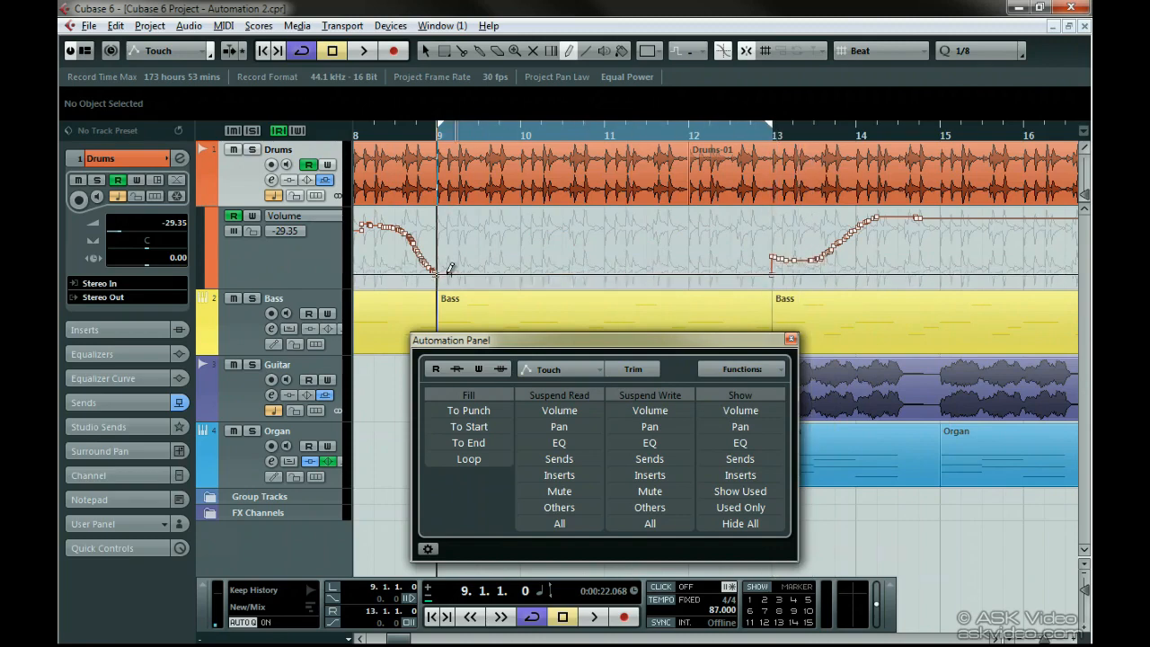
mouse_move(449, 270)
left_mouse_down()
mouse_move(442, 274)
mouse_move(771, 274)
mouse_move(782, 293)
left_mouse_up()
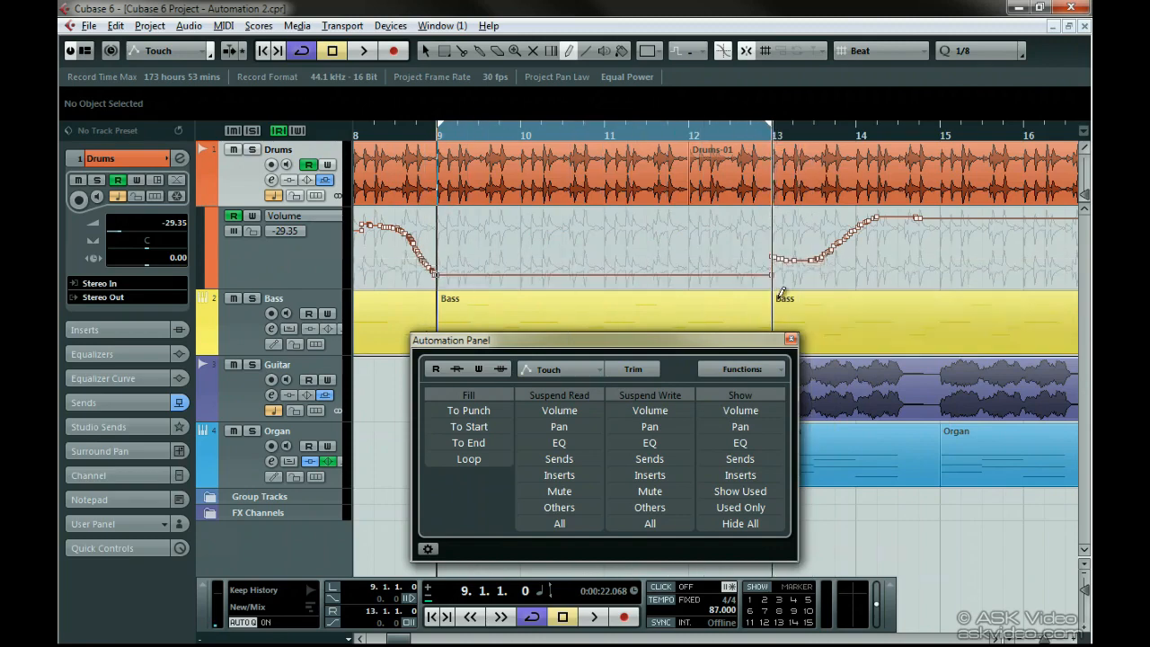
Step: Delete all automation in the project, hide the Drums Volume lane and close the Automation Panel
left_click(746, 369)
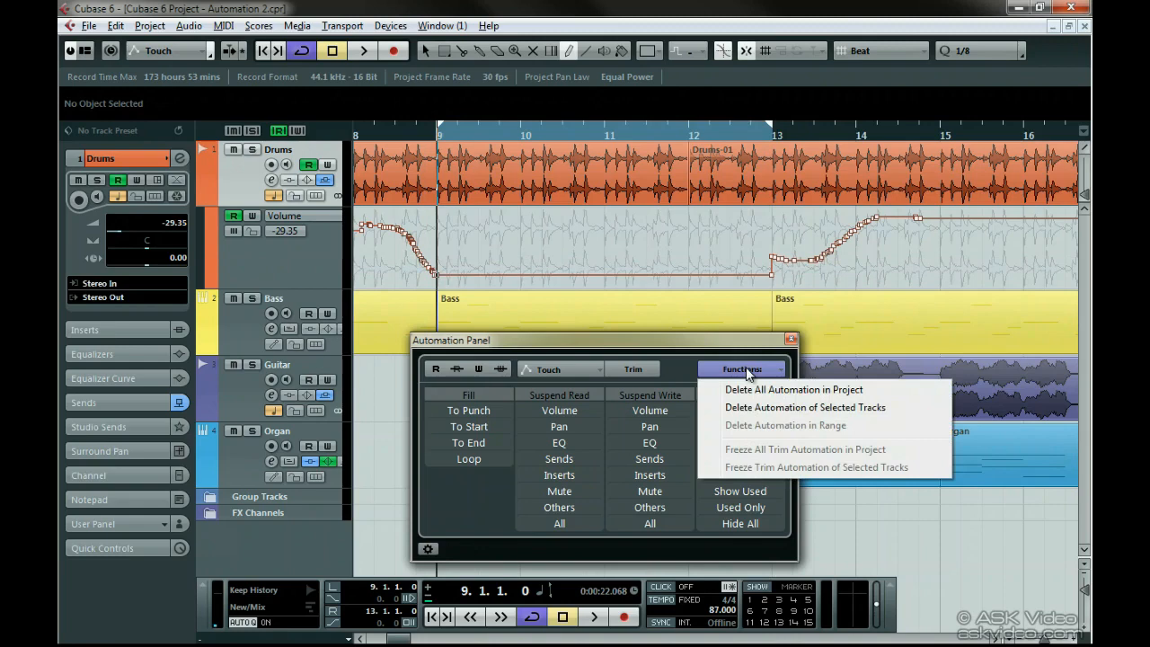
left_click(897, 392)
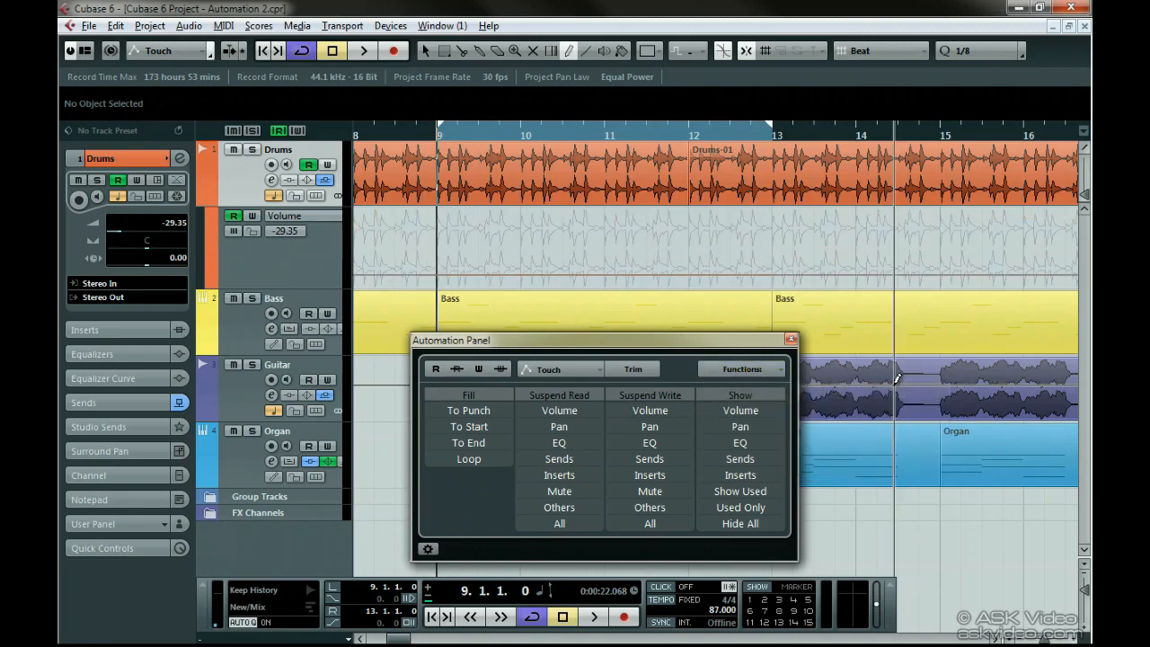
left_click(759, 491)
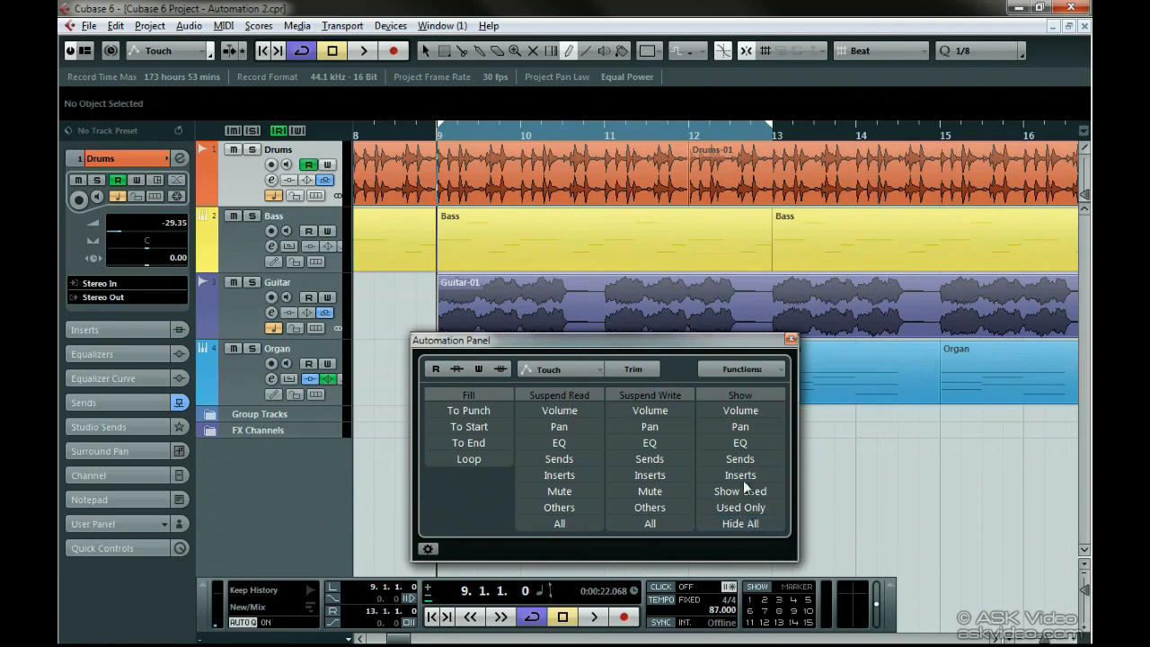
left_click(791, 339)
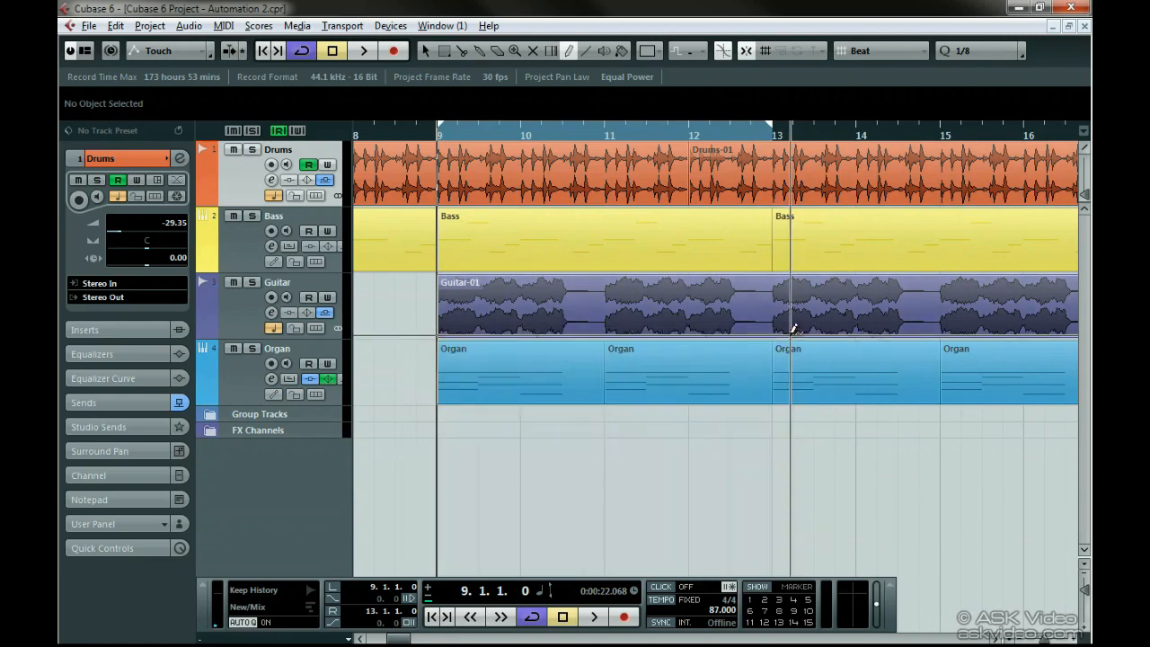
Step: Solo the Drums track and load the RoomWorks reverb in its first insert slot, leaving only the plug-in window open
left_click(251, 150)
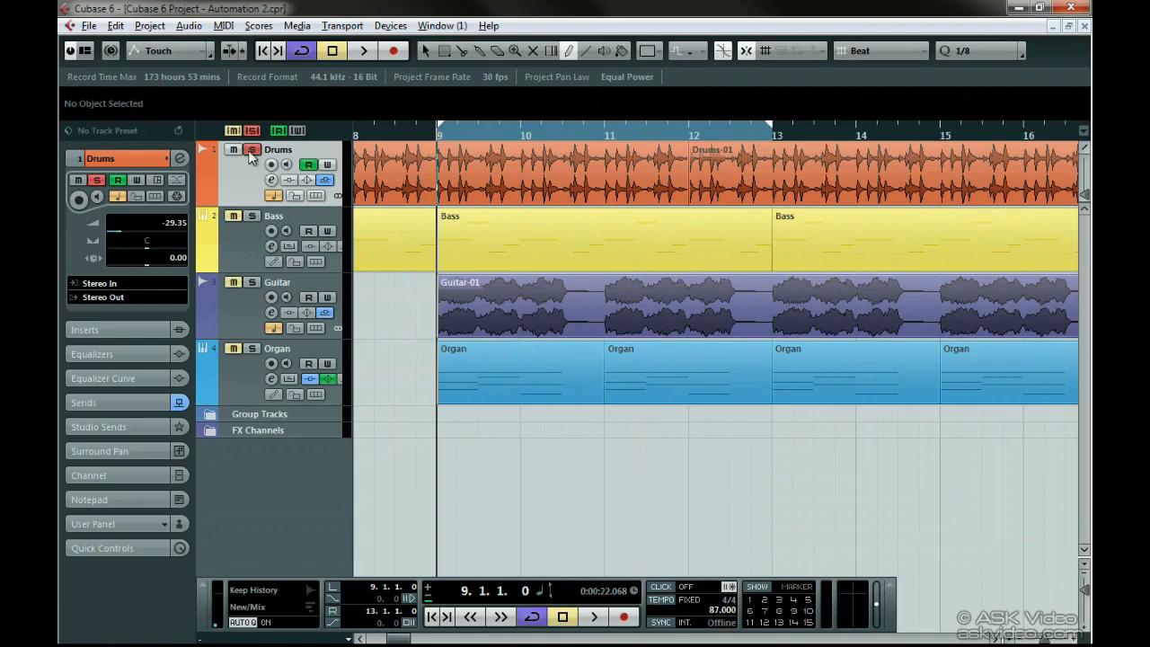
left_click(271, 181)
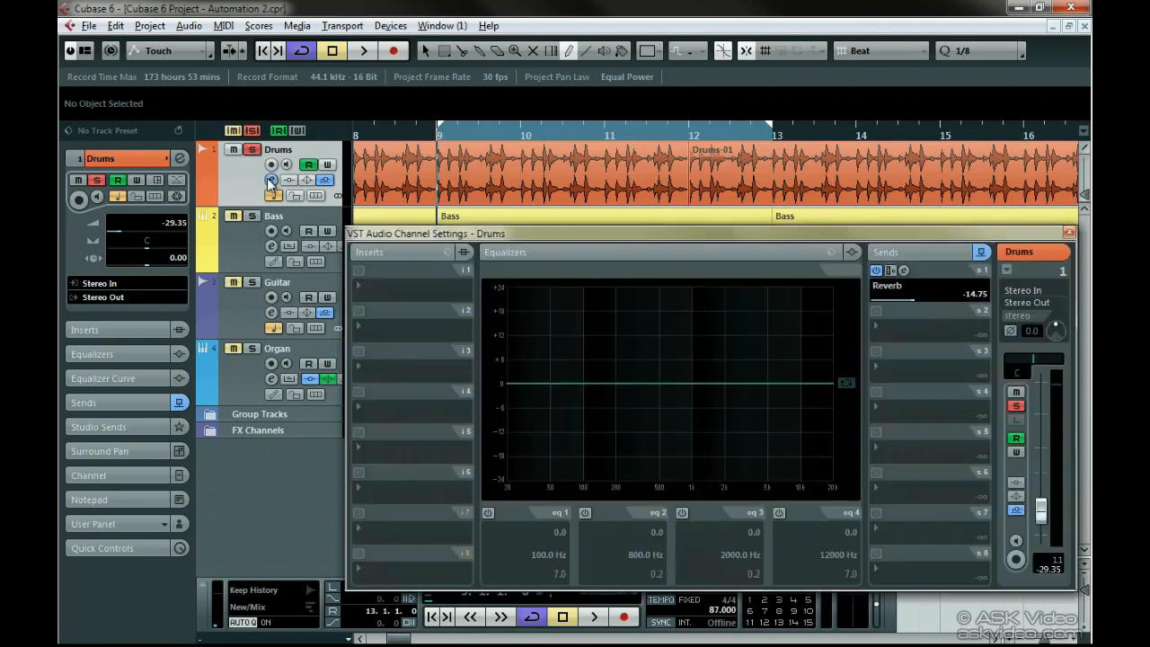
left_click(394, 293)
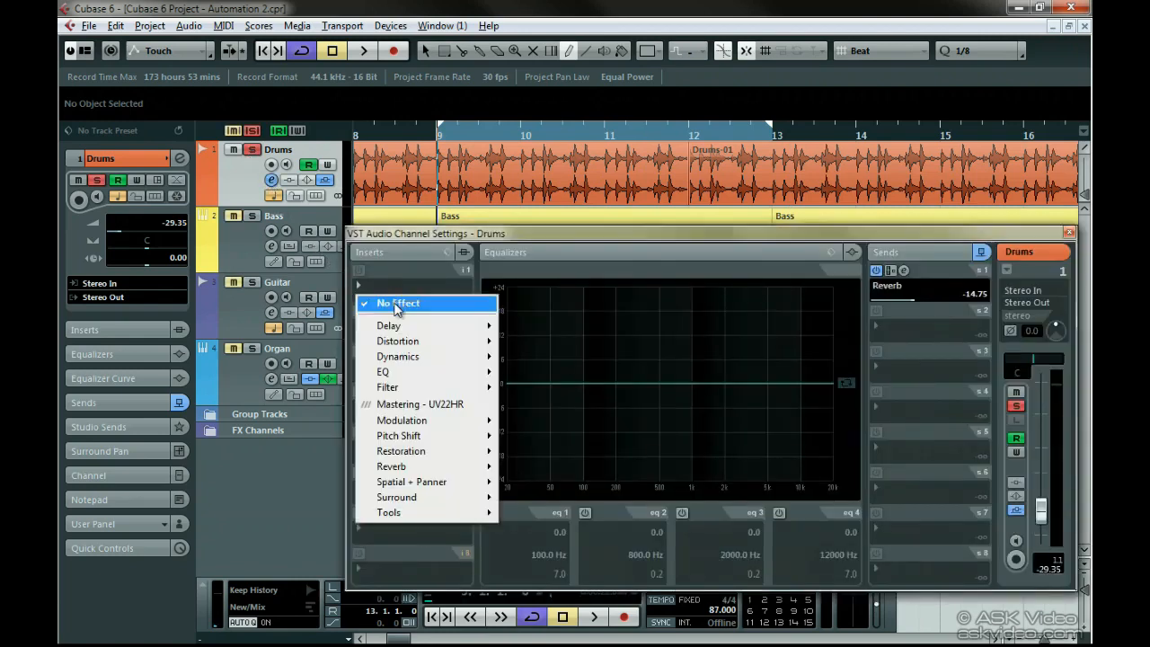
mouse_move(484, 471)
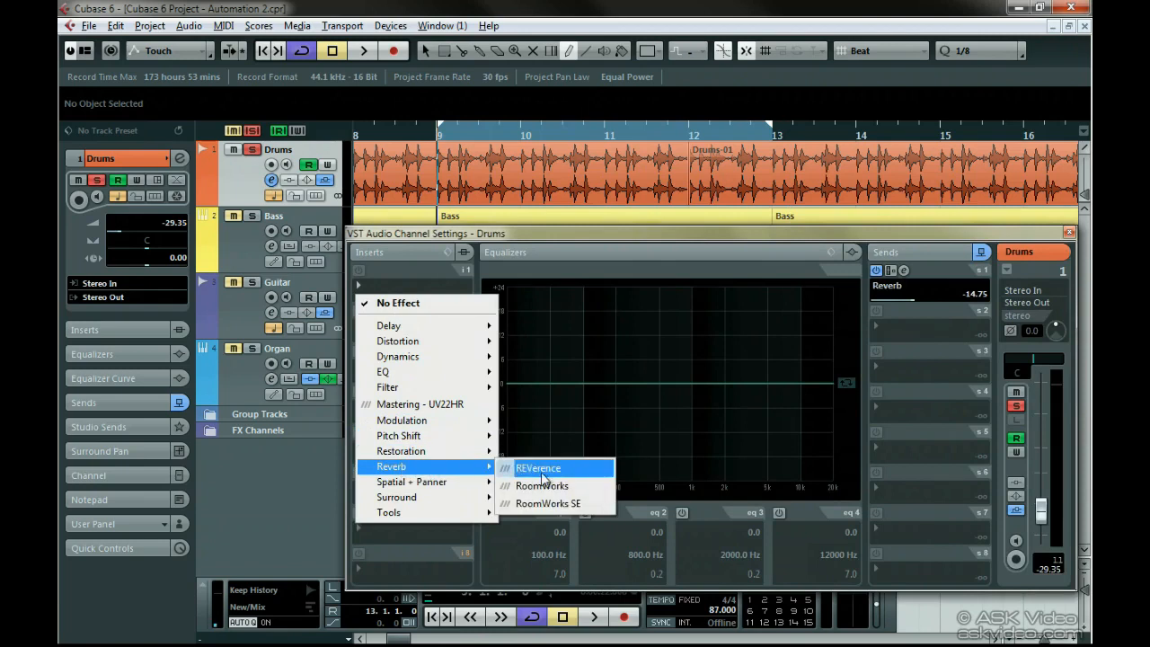
left_click(591, 487)
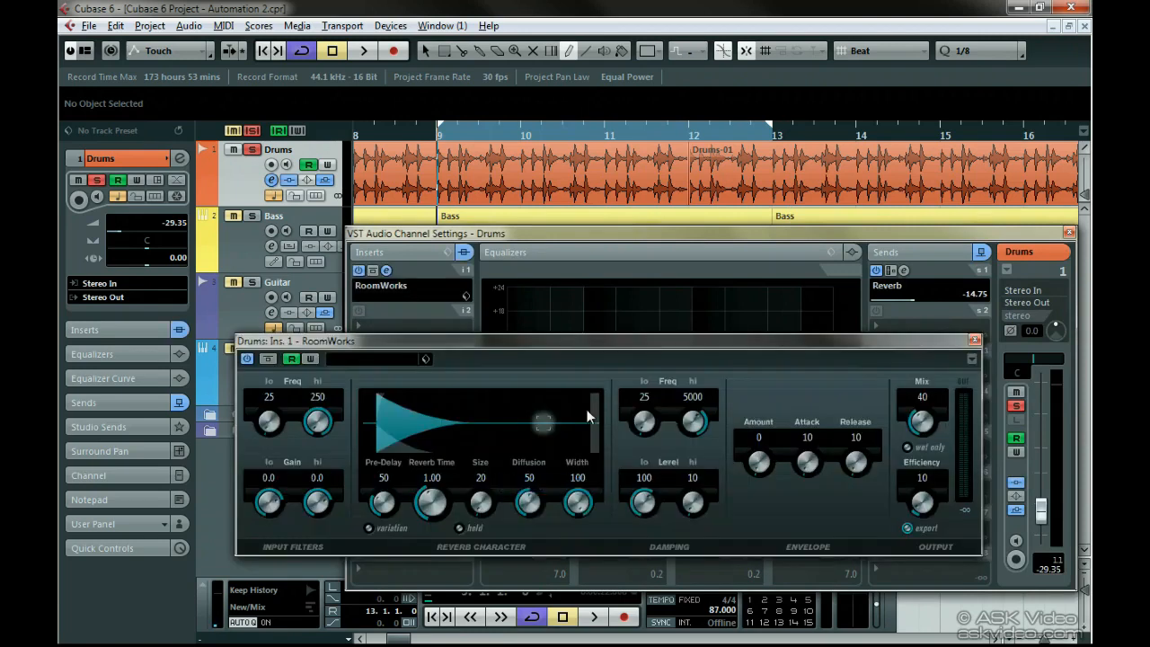
right_click(615, 364)
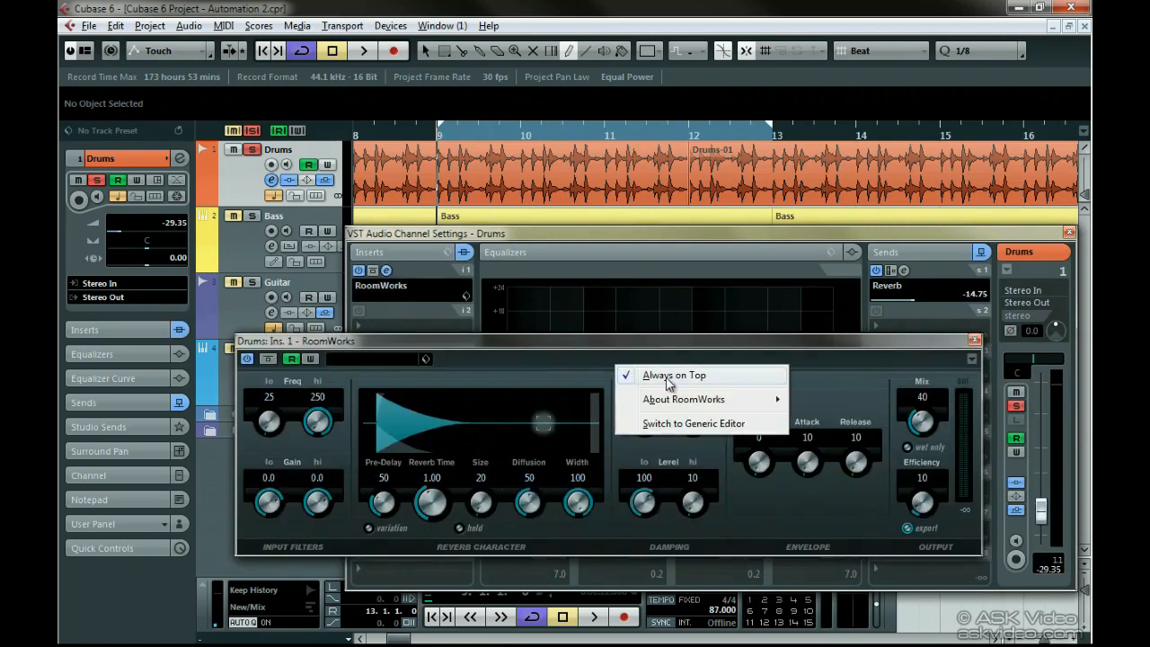
left_click(603, 371)
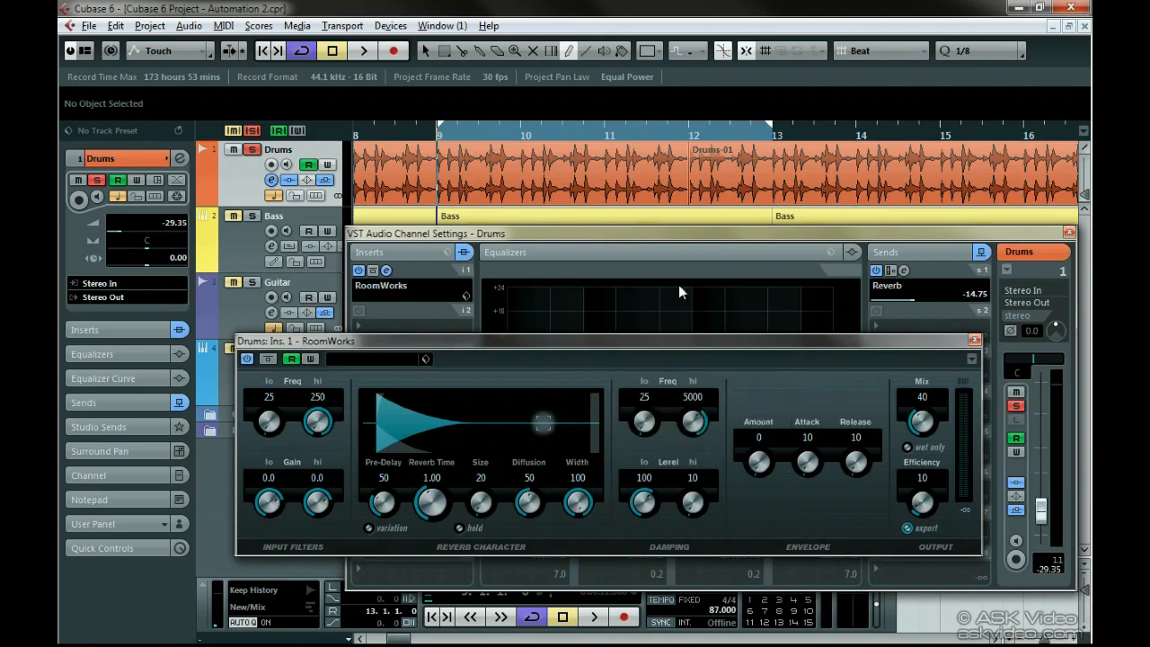
left_click(1069, 232)
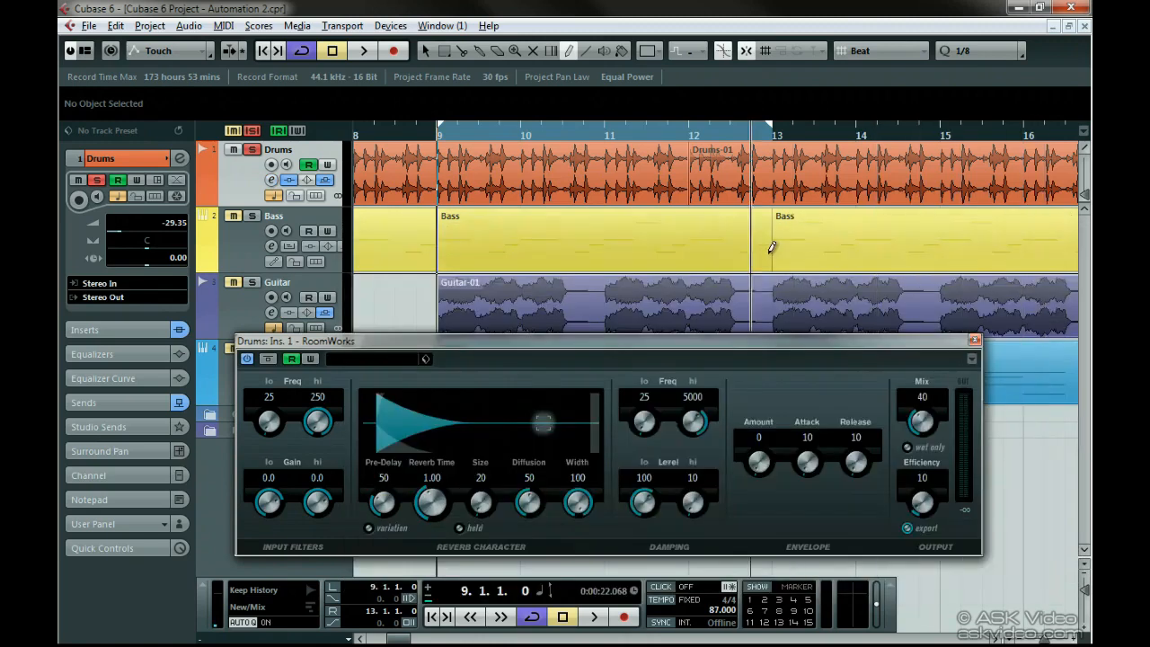
Step: Review the automation modes offered in the Automation Panel and close the panel
left_click(173, 52)
left_click(214, 77)
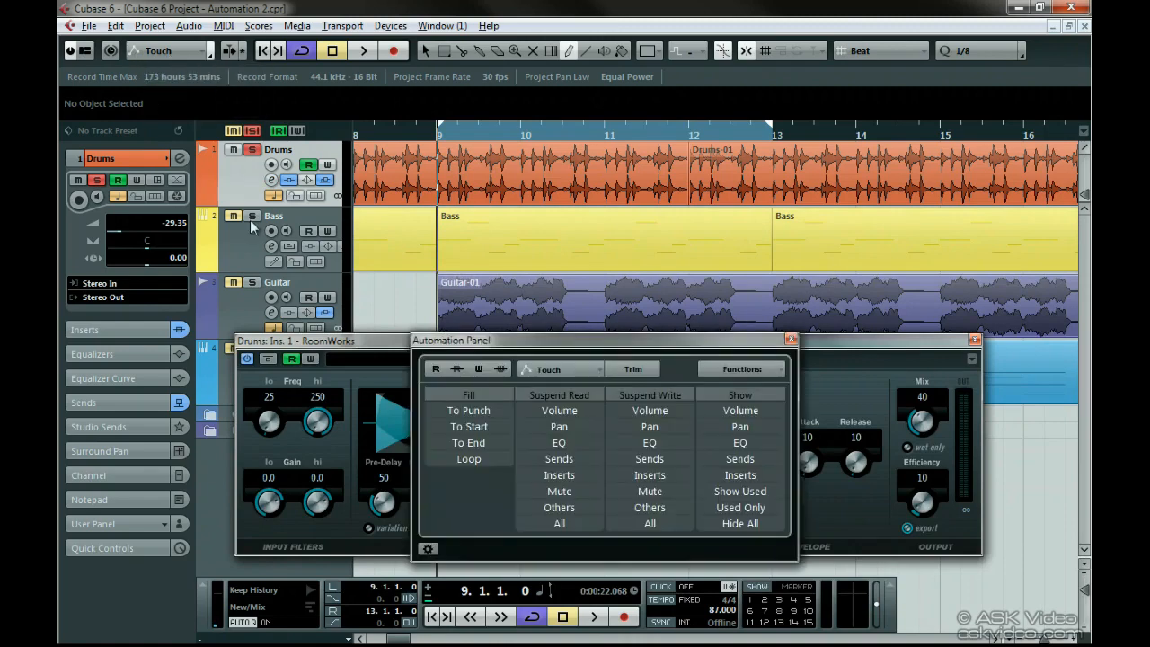
left_click(549, 370)
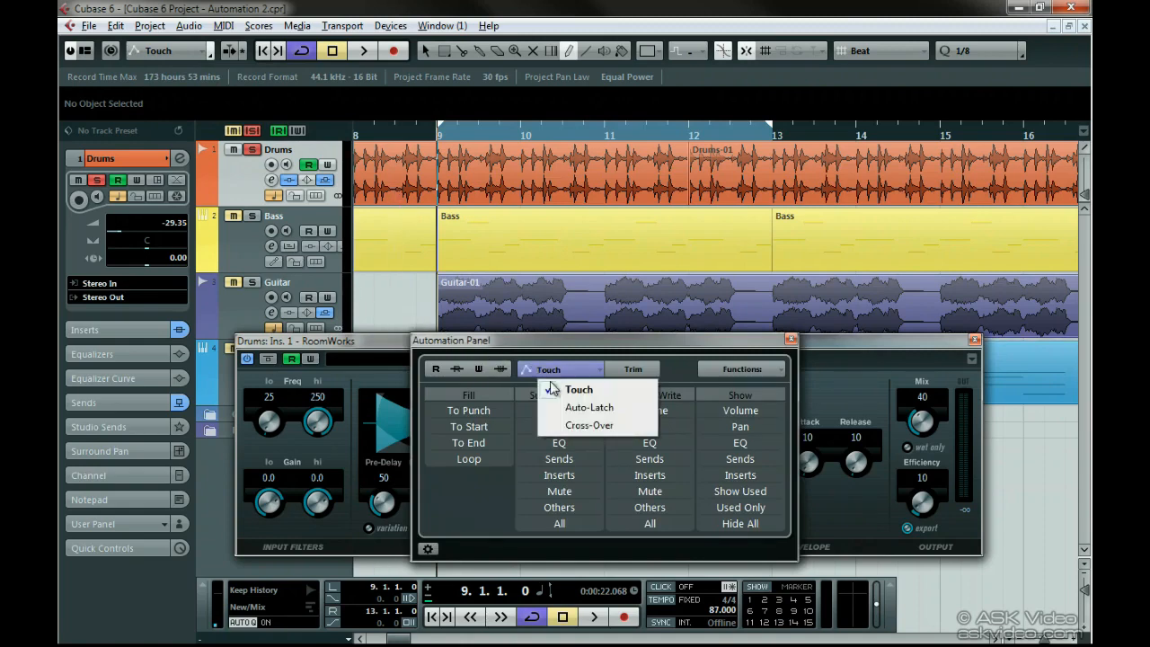
left_click(558, 348)
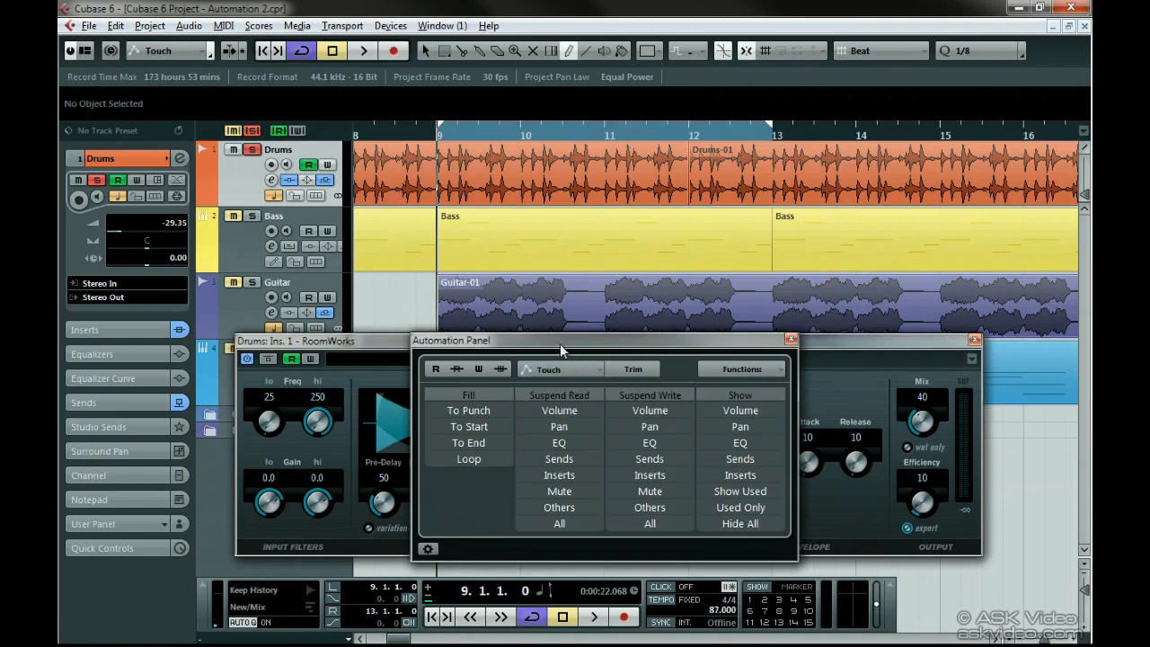
left_click(791, 340)
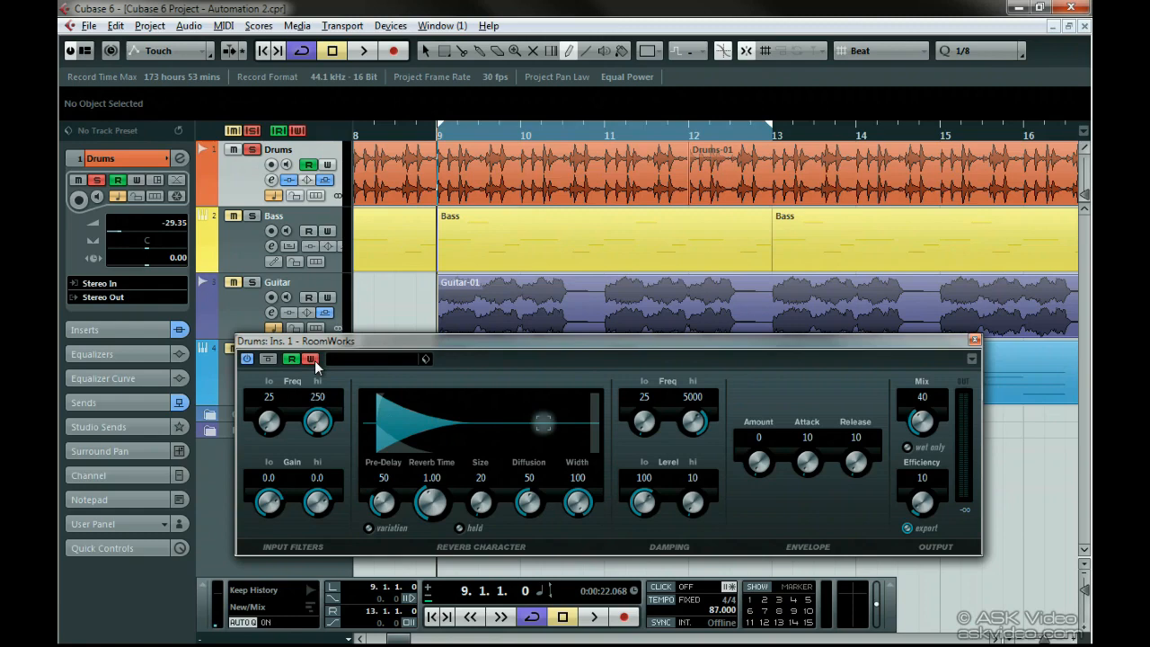
Step: Record RoomWorks Mix automation in Touch mode between bars 9 and 13 during playback, then disable writing and close the plug-in
key("space")
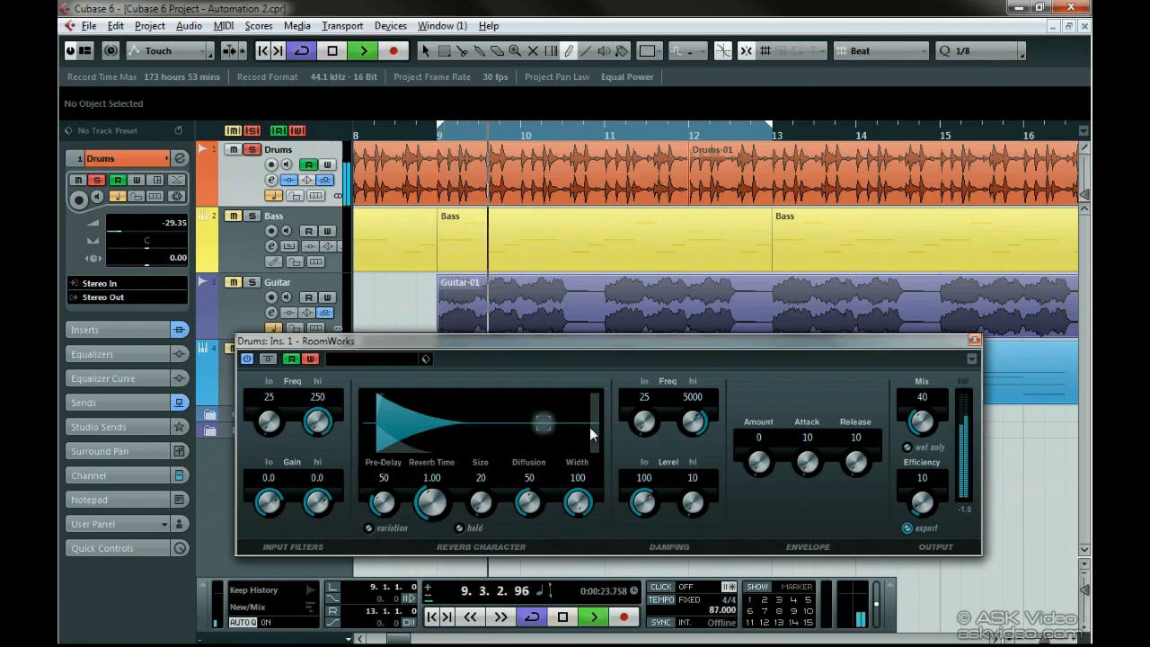
mouse_move(918, 423)
left_mouse_down()
mouse_move(930, 473)
mouse_move(958, 515)
mouse_move(900, 368)
mouse_move(901, 131)
mouse_move(932, 504)
mouse_move(905, 7)
mouse_move(956, 465)
mouse_move(936, 423)
left_mouse_up()
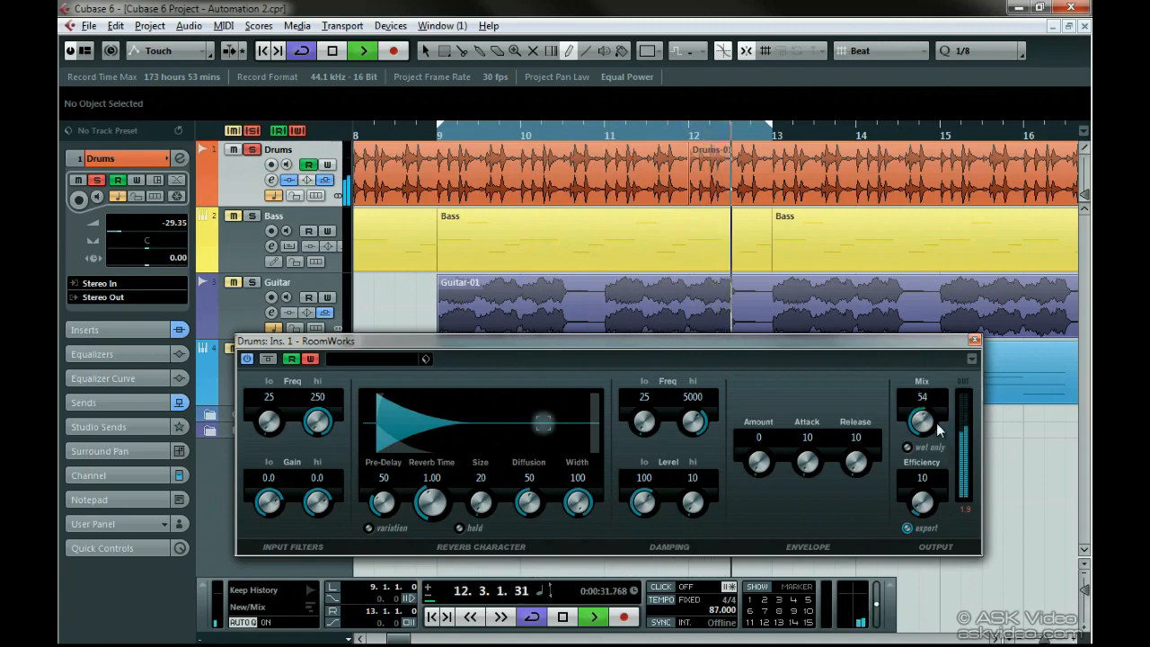
key("space")
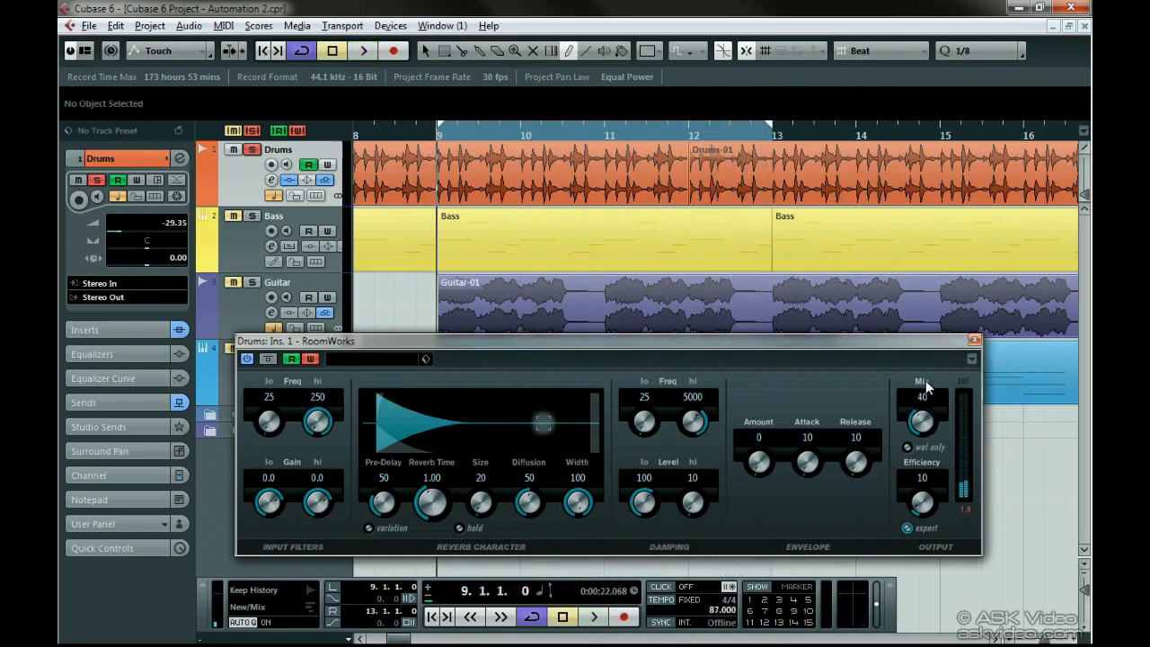
left_click(311, 360)
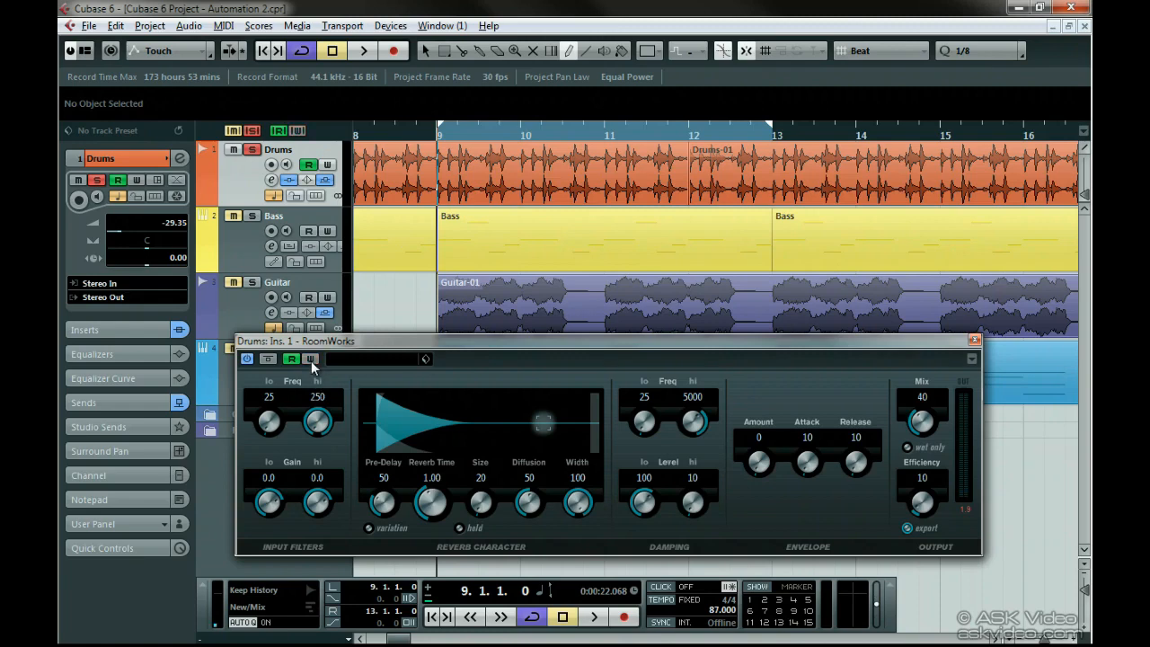
left_click(974, 341)
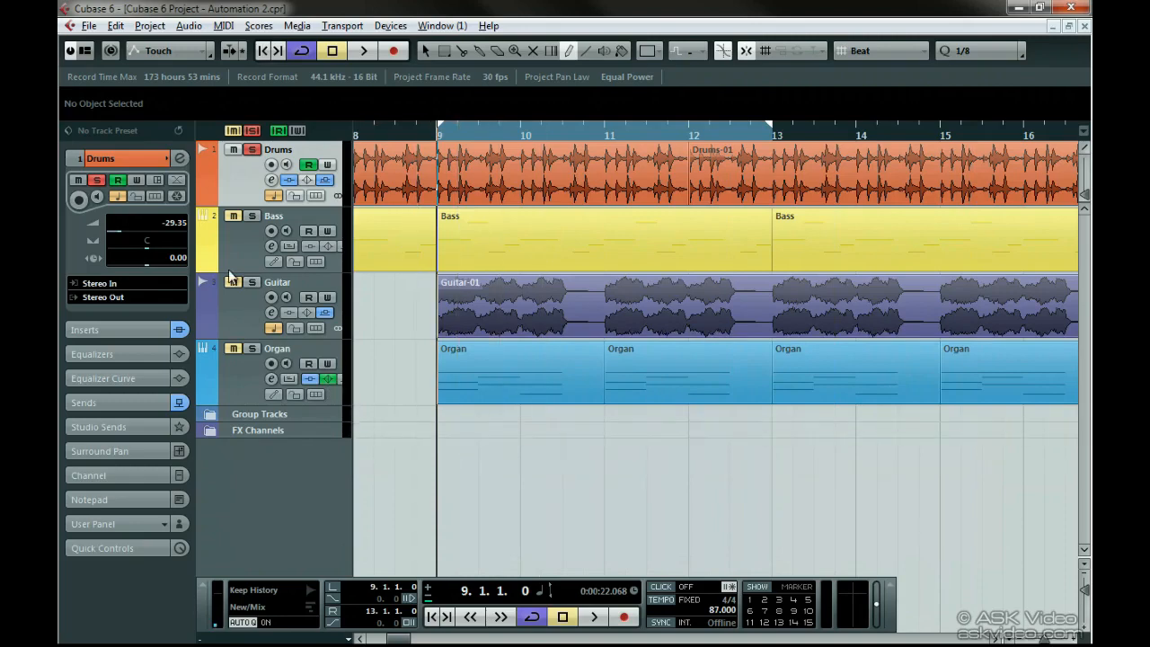
Step: Show the Drums automation lane and assign it to the Ins.:1:RoomWorks - Mix parameter
left_click(202, 199)
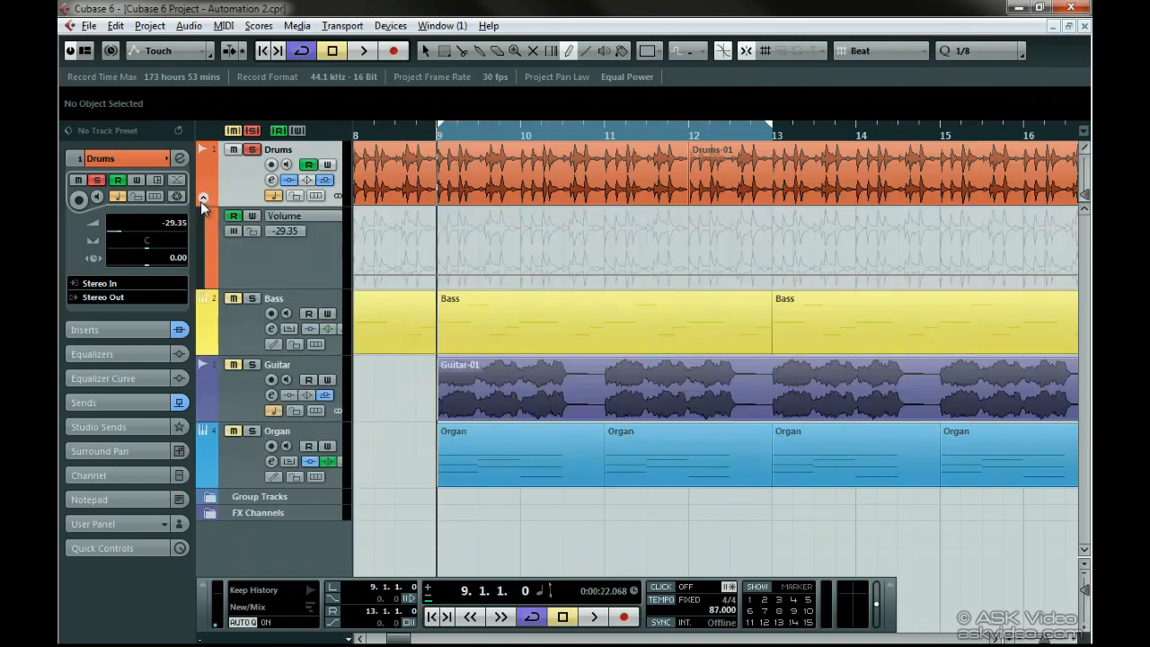
left_click(282, 219)
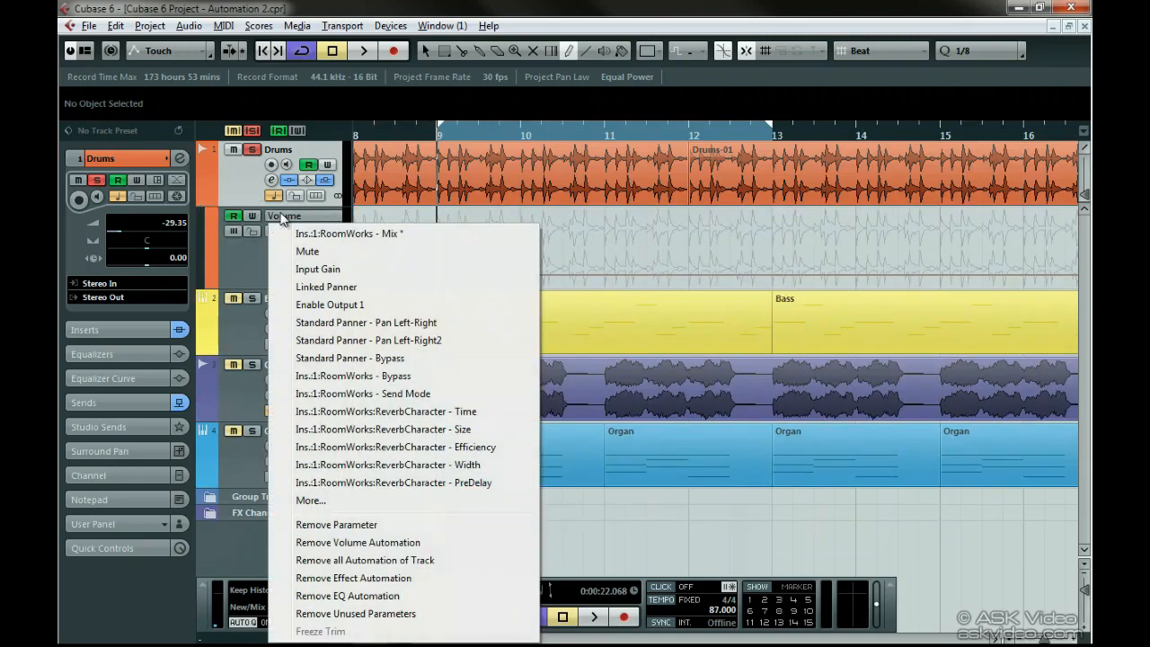
left_click(404, 234)
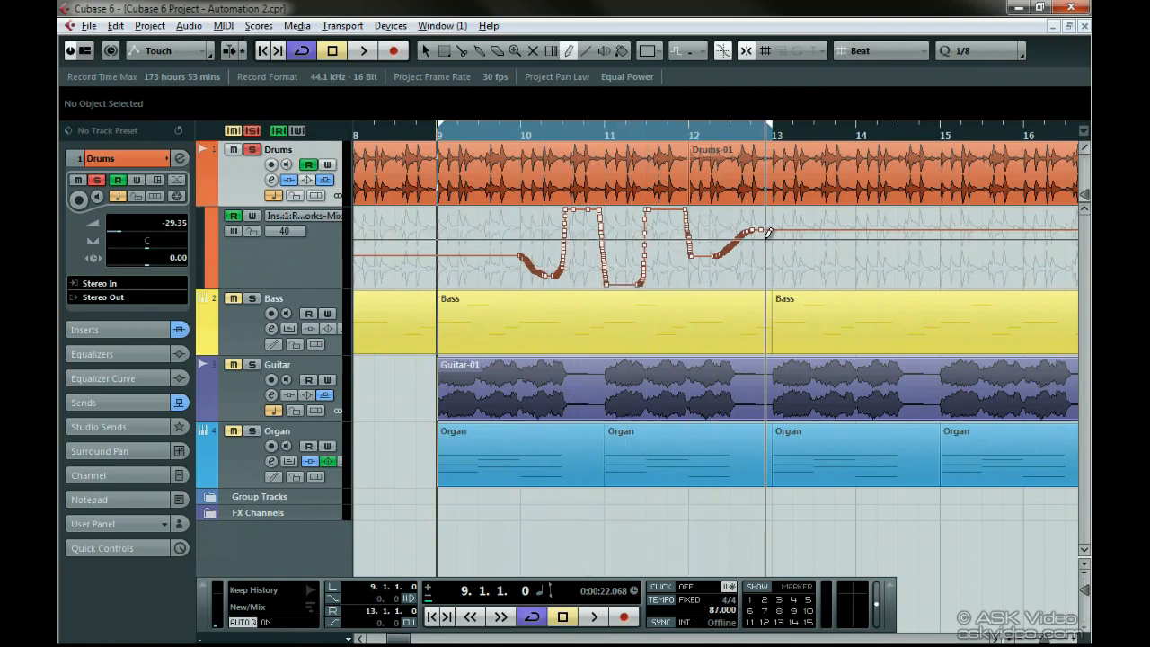
Step: Set the automation mode to Auto-Latch and enable automation writing in the Drums track's RoomWorks insert, closing the channel settings
left_click(155, 53)
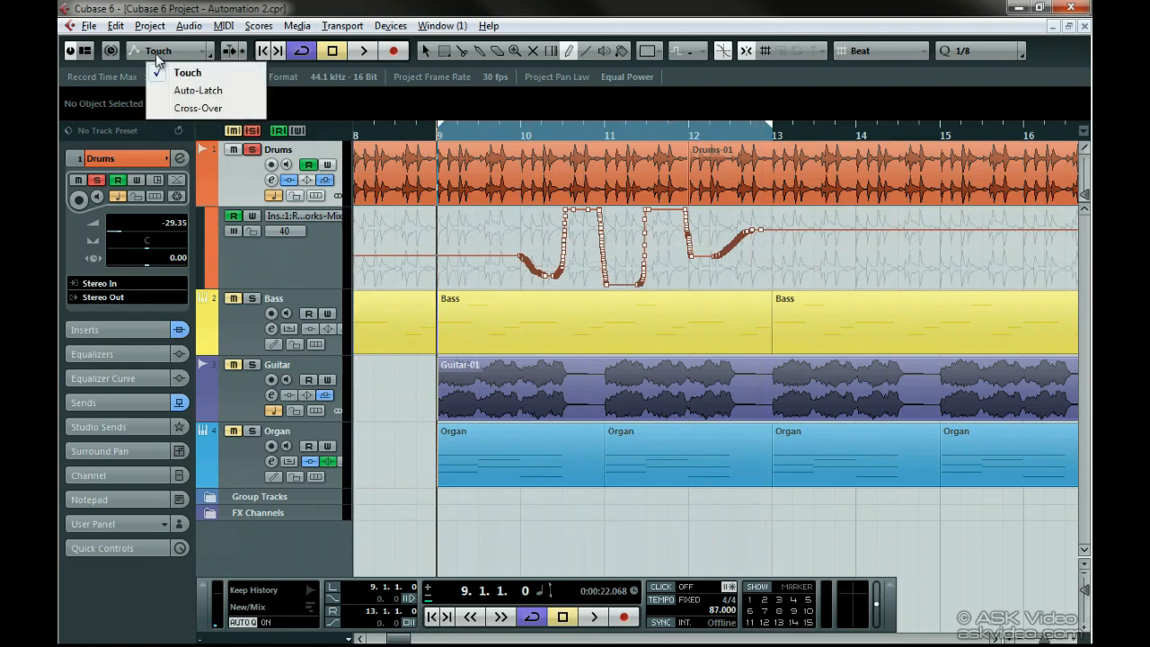
left_click(239, 99)
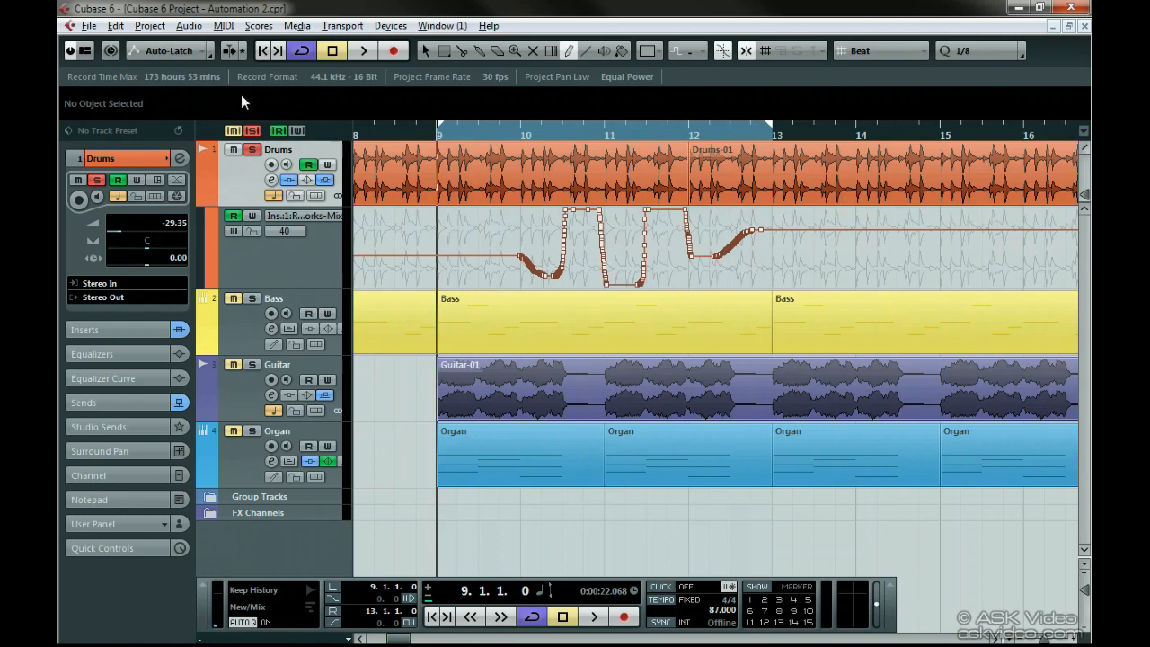
left_click(273, 182)
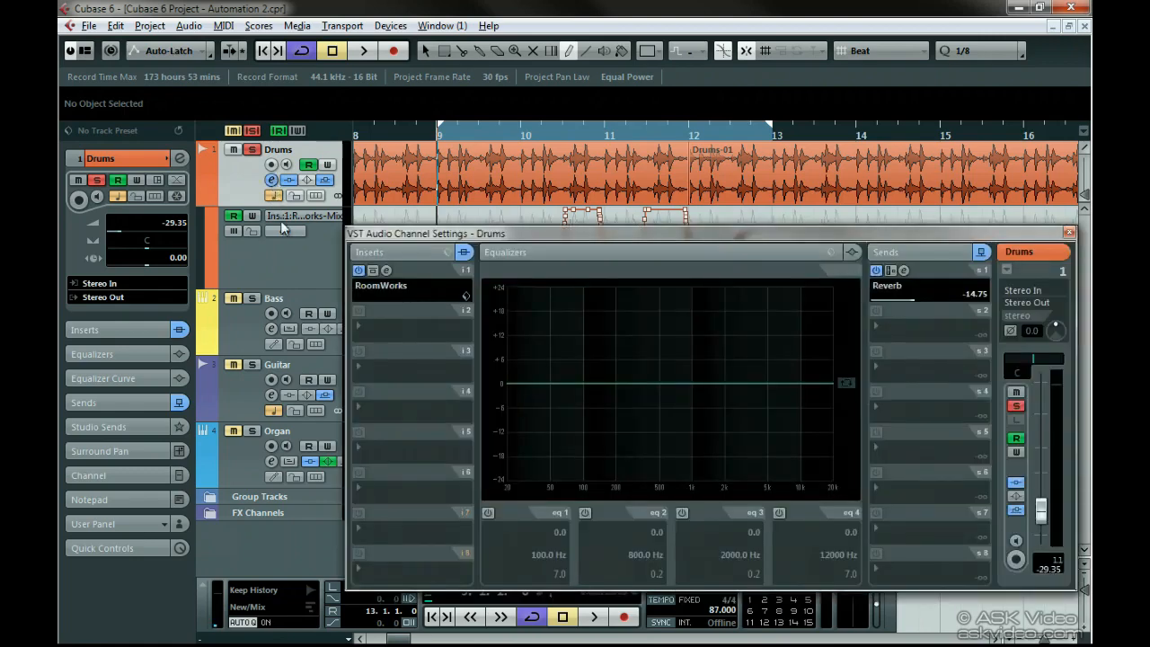
left_click(386, 272)
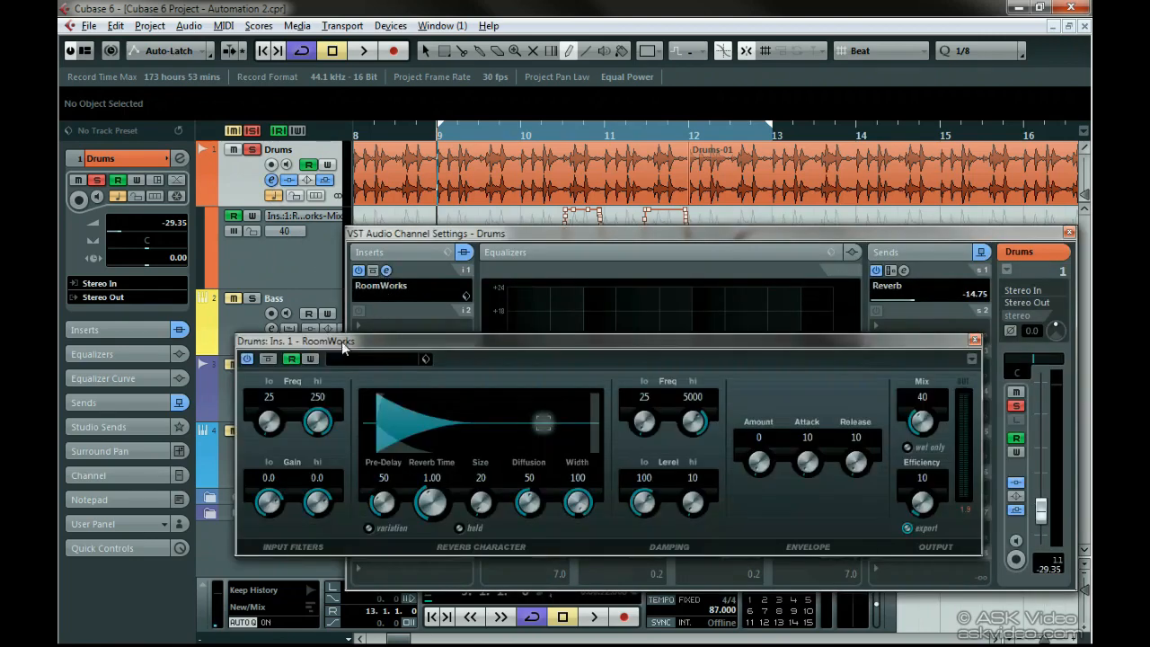
left_click(311, 359)
left_click(1070, 232)
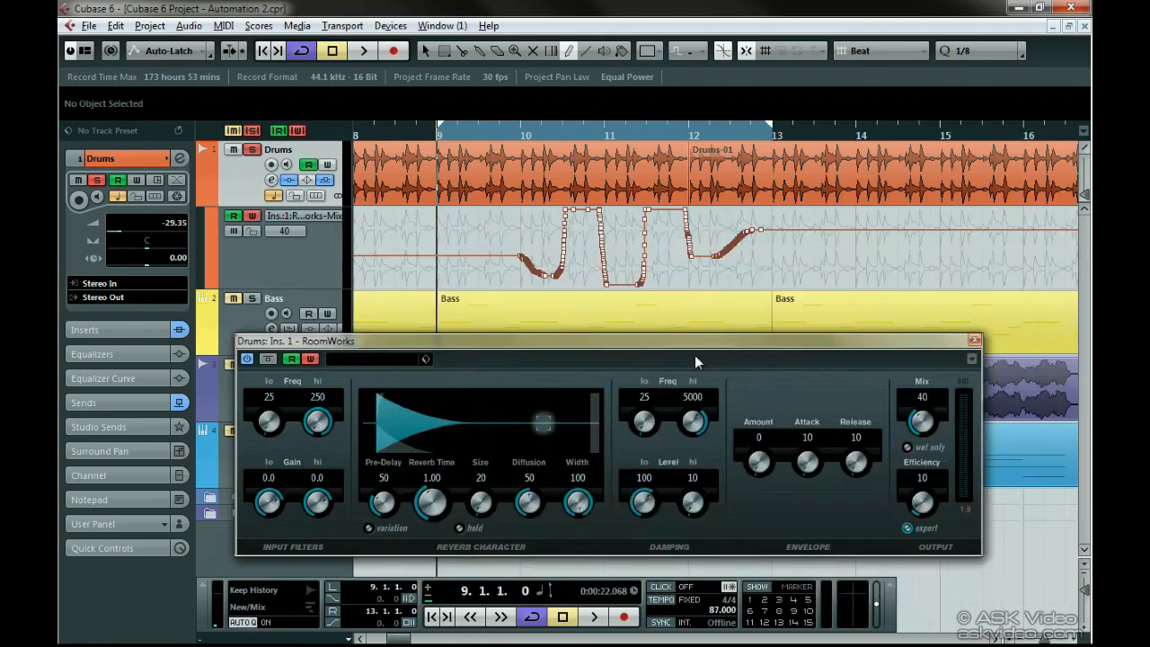
Step: Overwrite the RoomWorks Mix automation from about bar 10.5 to bar 13 by moving the Mix control during playback
key("space")
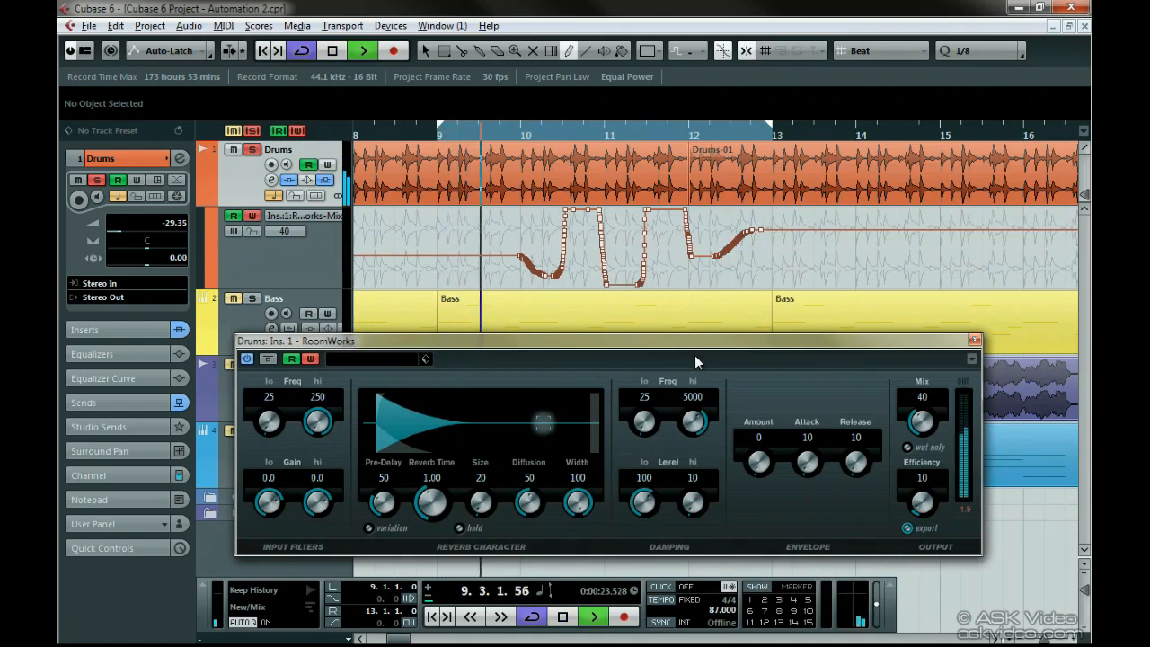
mouse_move(922, 419)
left_mouse_down()
mouse_move(922, 430)
mouse_move(918, 391)
mouse_move(924, 524)
mouse_move(935, 452)
mouse_move(958, 476)
mouse_move(948, 442)
left_mouse_up()
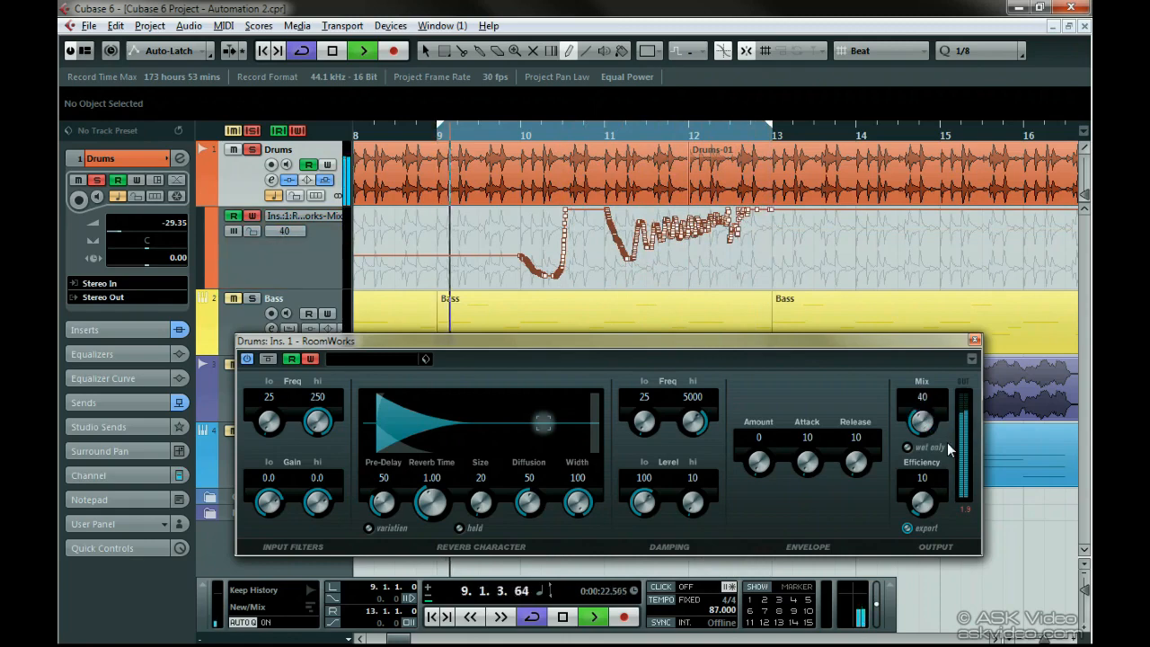
key("space")
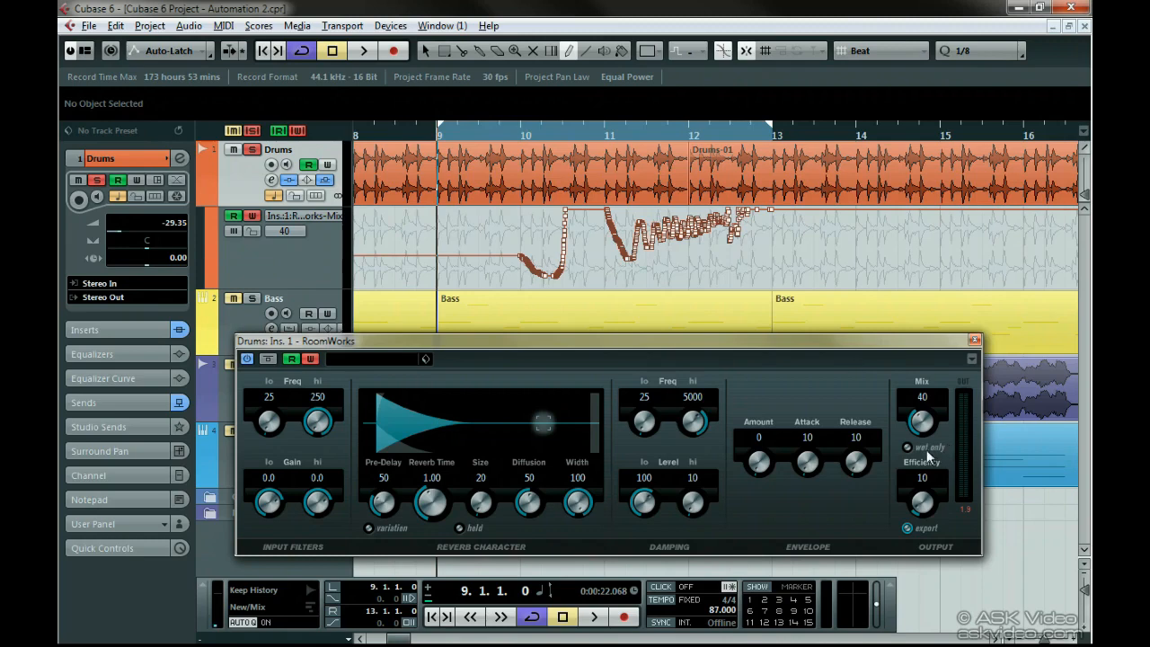
Step: Enable Continue Writing in the Automation Panel's settings
left_click(137, 52)
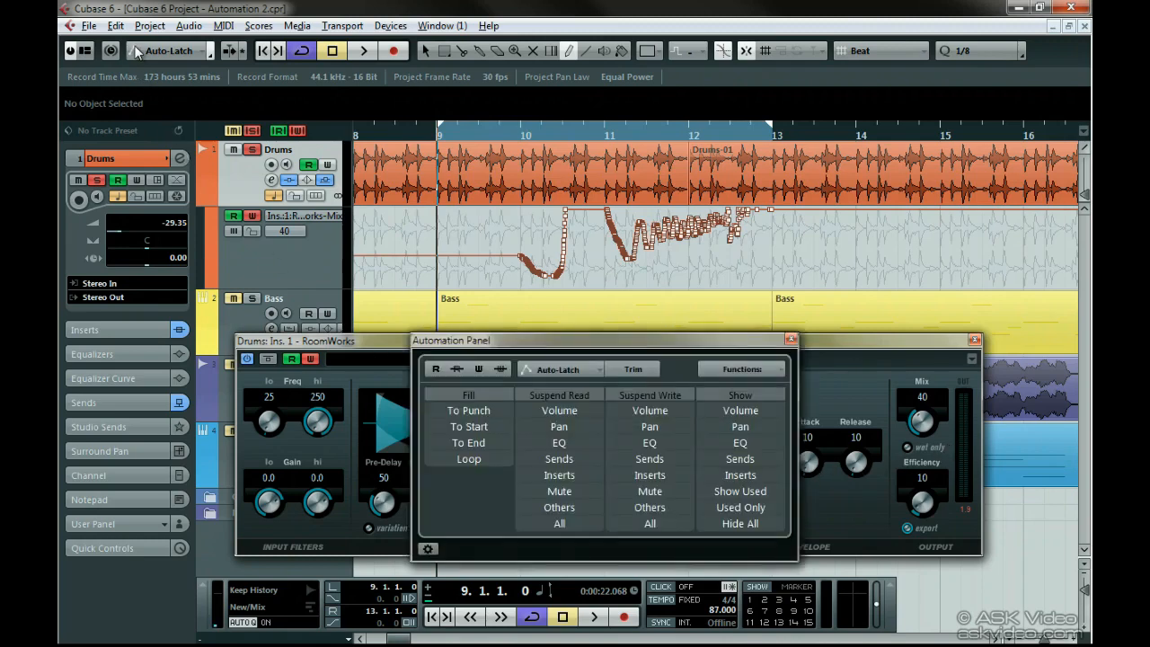
left_click(430, 549)
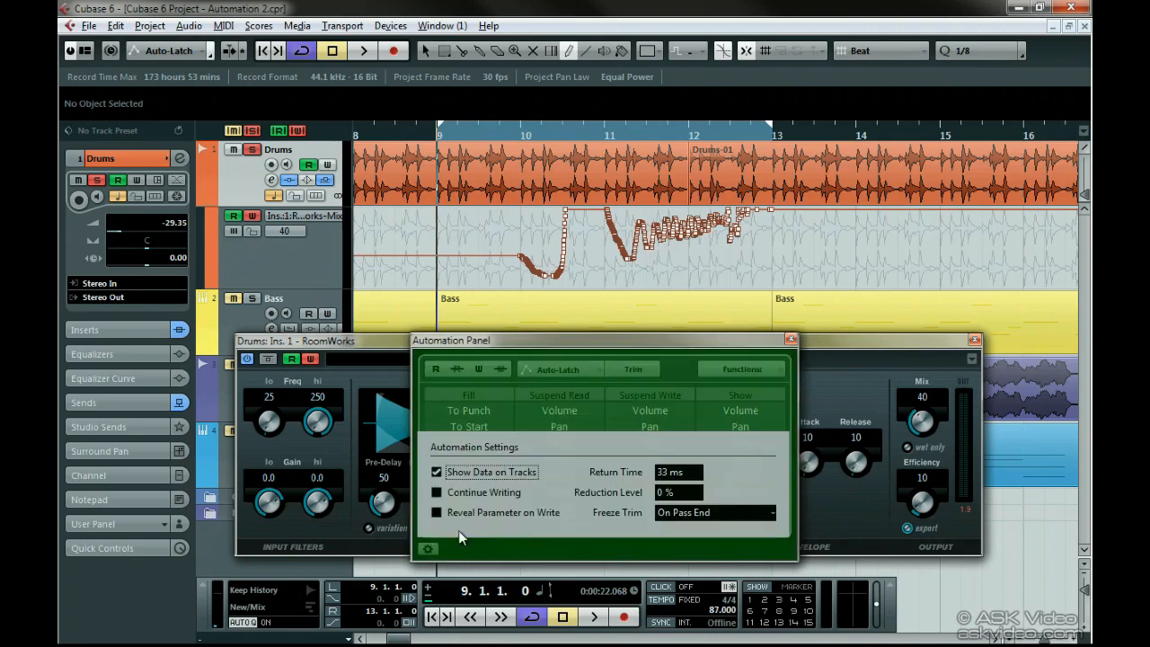
left_click(437, 494)
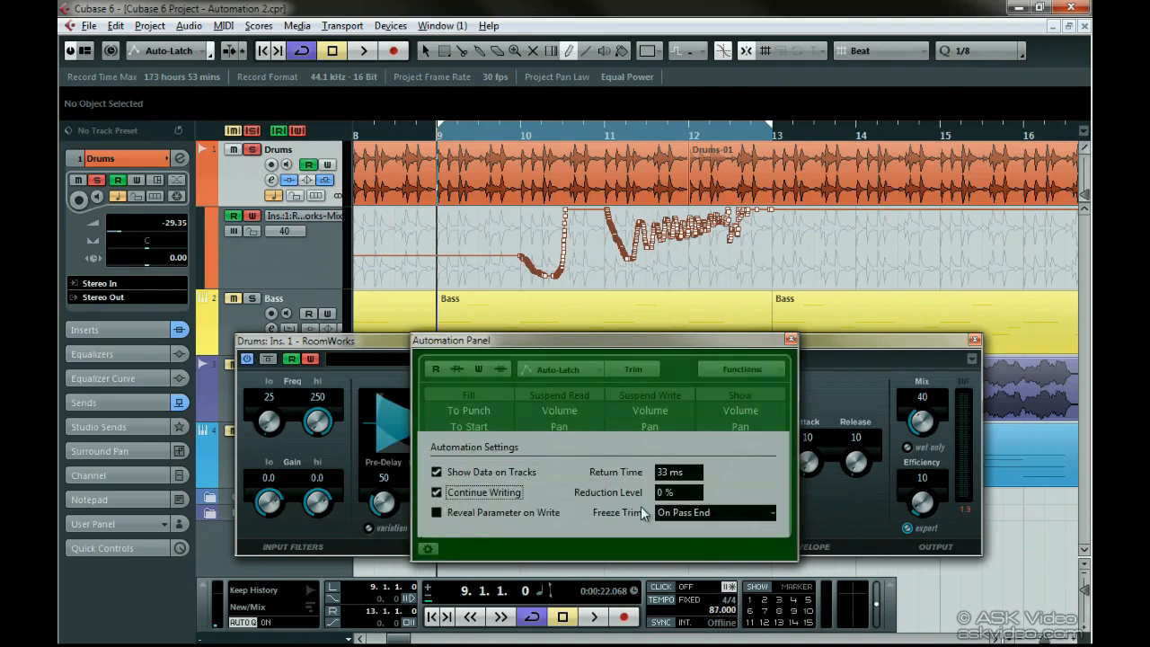
Step: Close the Automation Panel and set the automation mode to Cross-Over
left_click(791, 340)
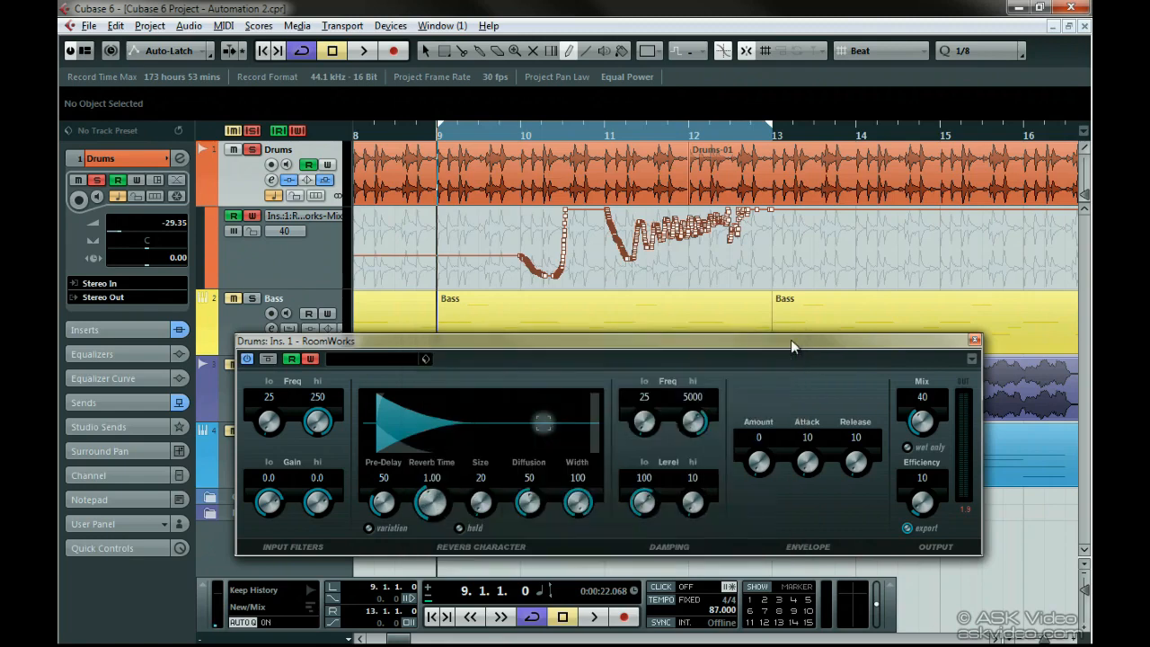
left_click(201, 49)
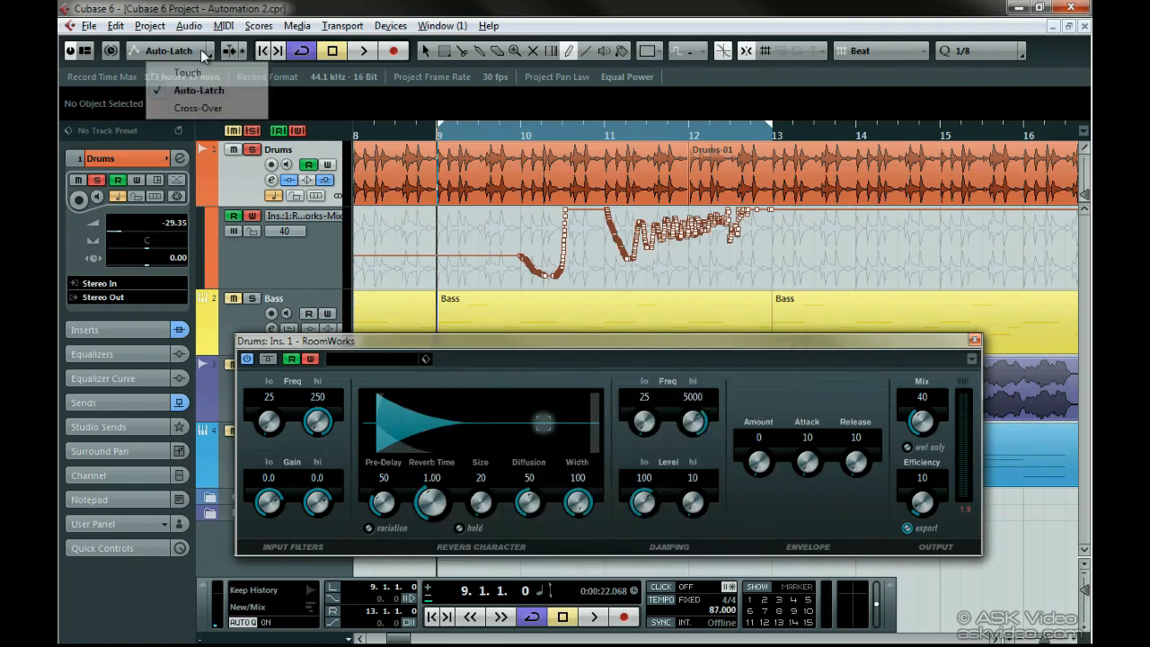
left_click(216, 108)
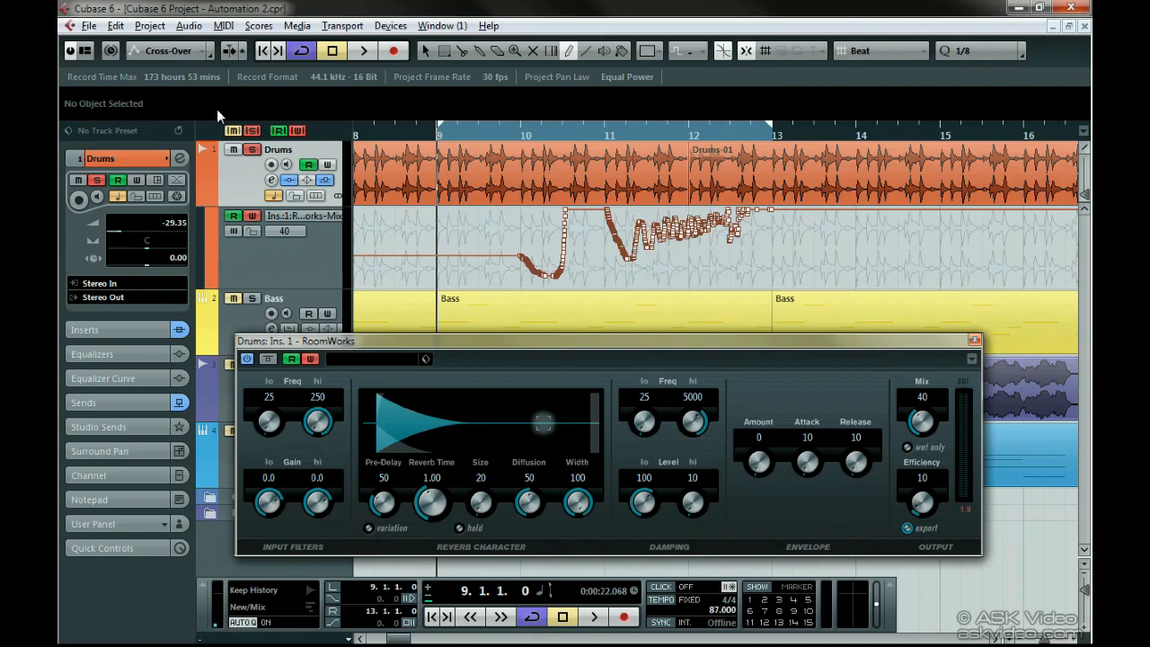
Step: Delete all automation events from the Drums track's RoomWorks Mix lane
right_click(331, 244)
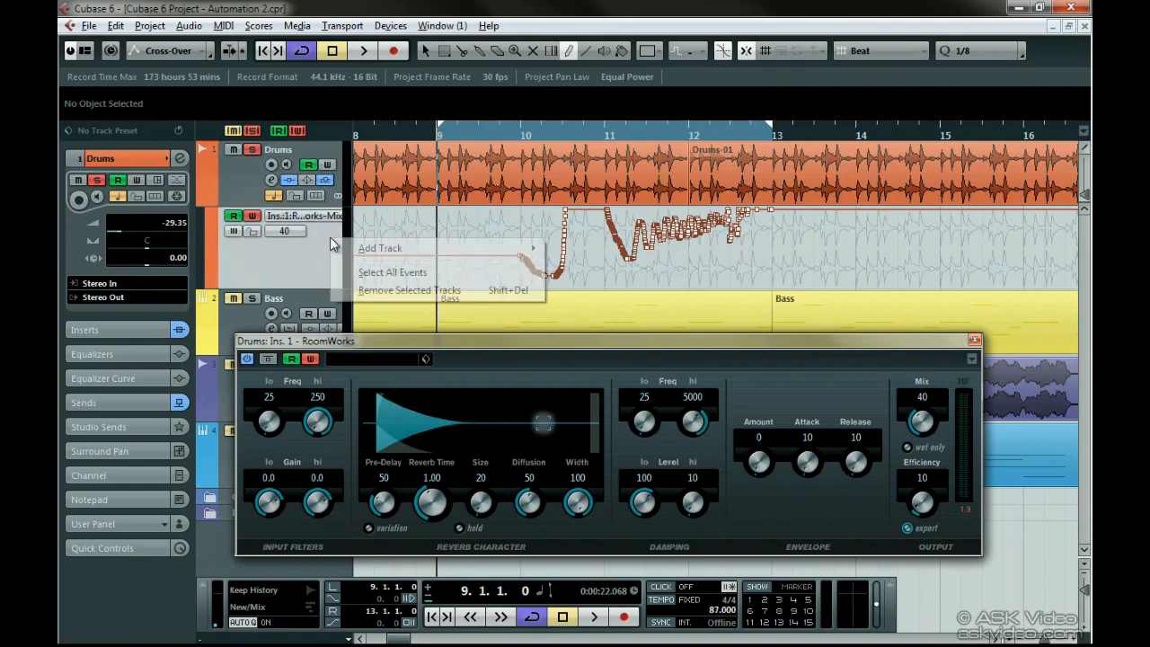
left_click(340, 272)
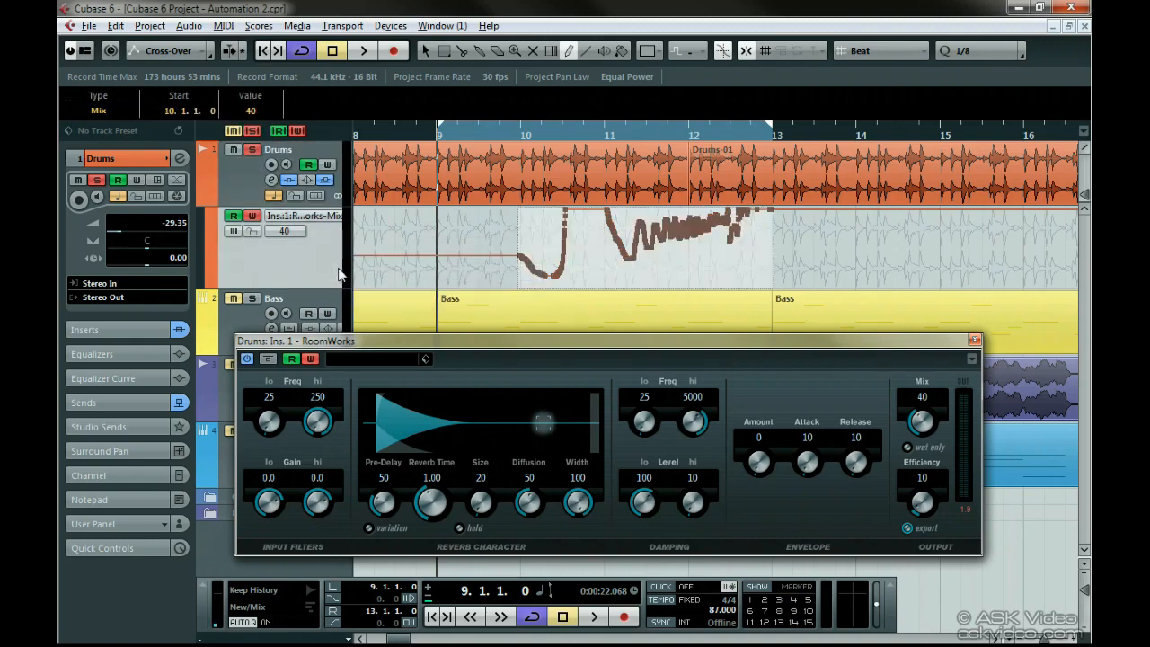
key("Delete")
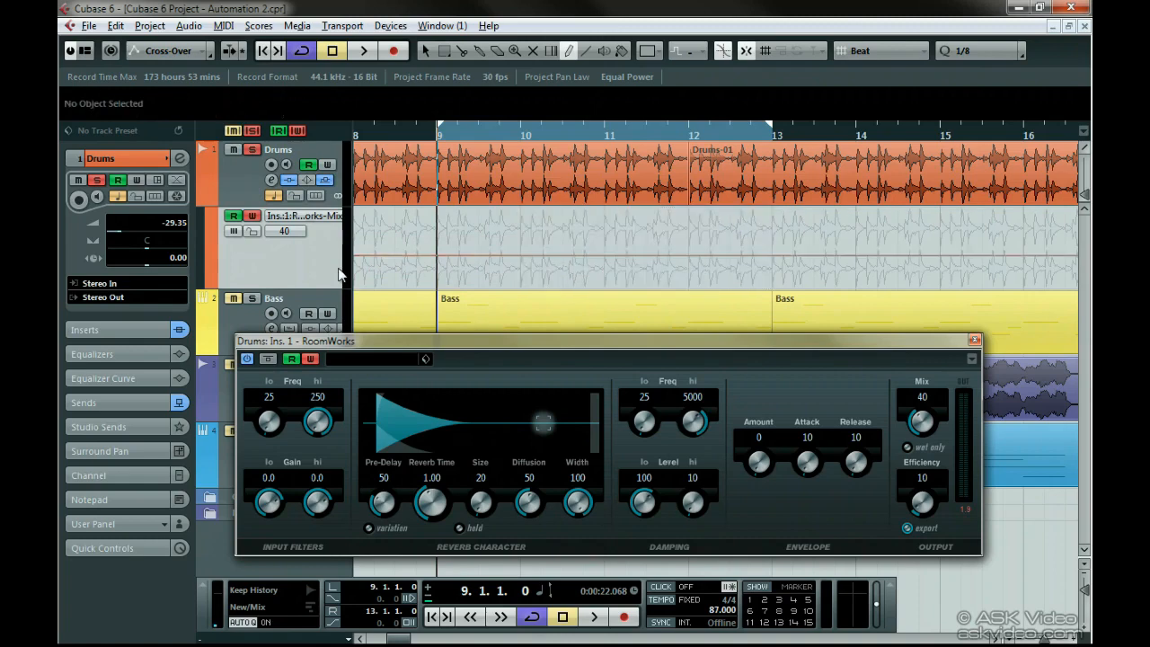
Step: Draw a stepped Mix curve in the lane, raised at about bar 9.4 and lowered at about bar 10.9
left_click(467, 235)
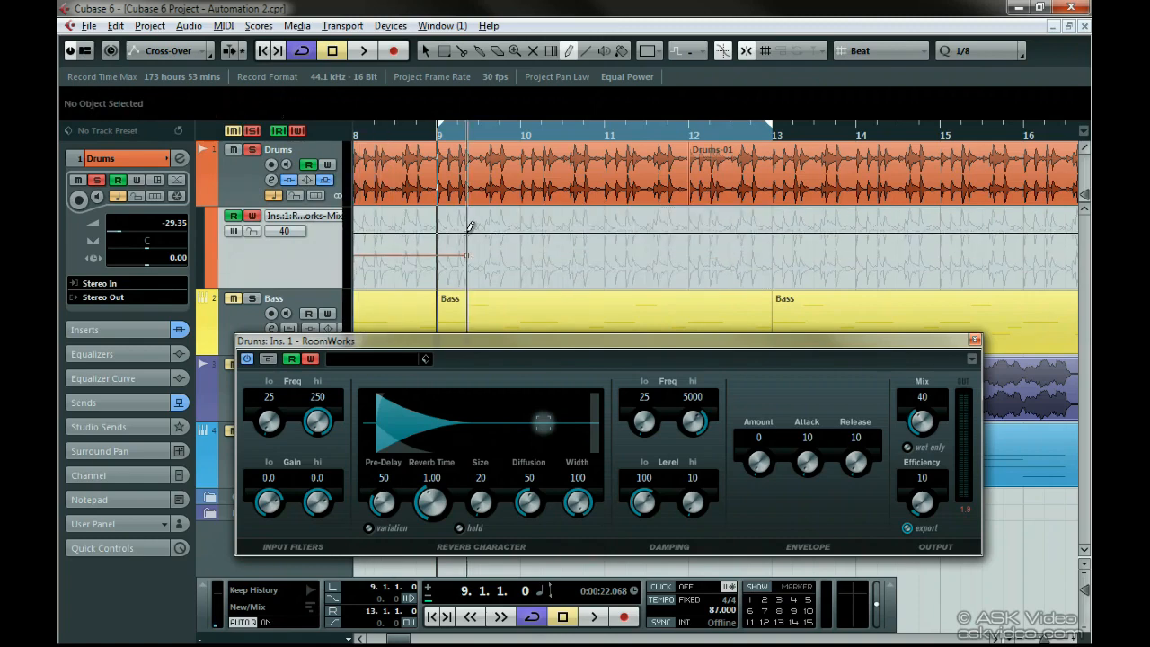
left_click(596, 255)
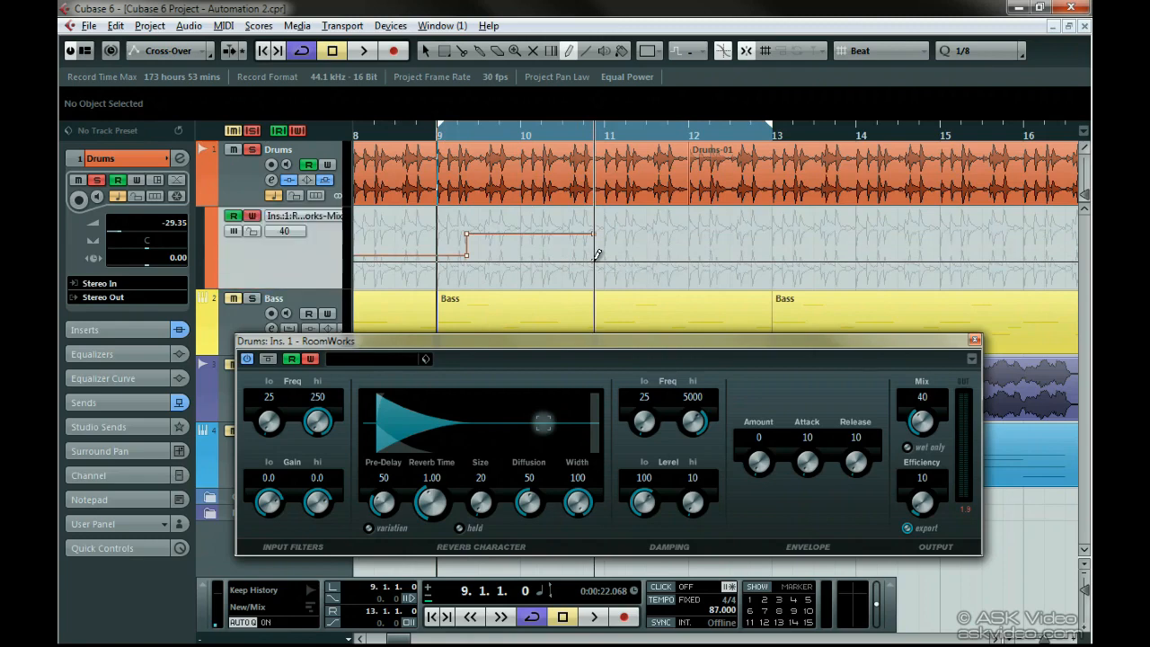
left_click(594, 260)
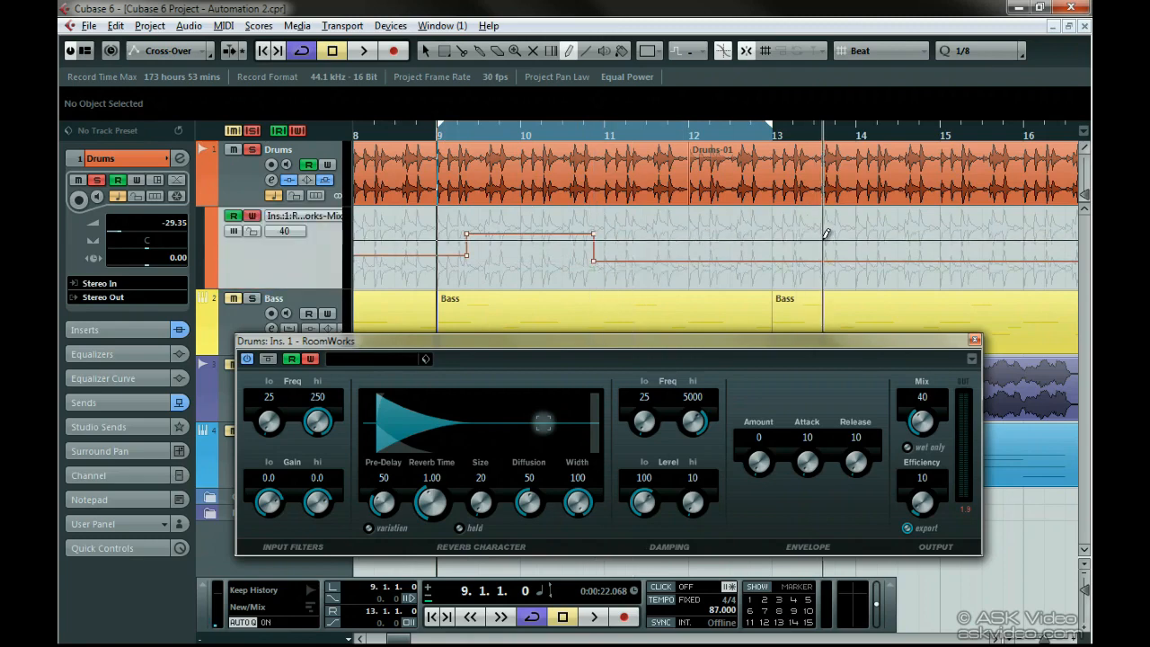
Step: Overwrite the drawn Mix automation from about bar 8.5 to bar 12.8 by changing the lane's parameter value during playback
key("space")
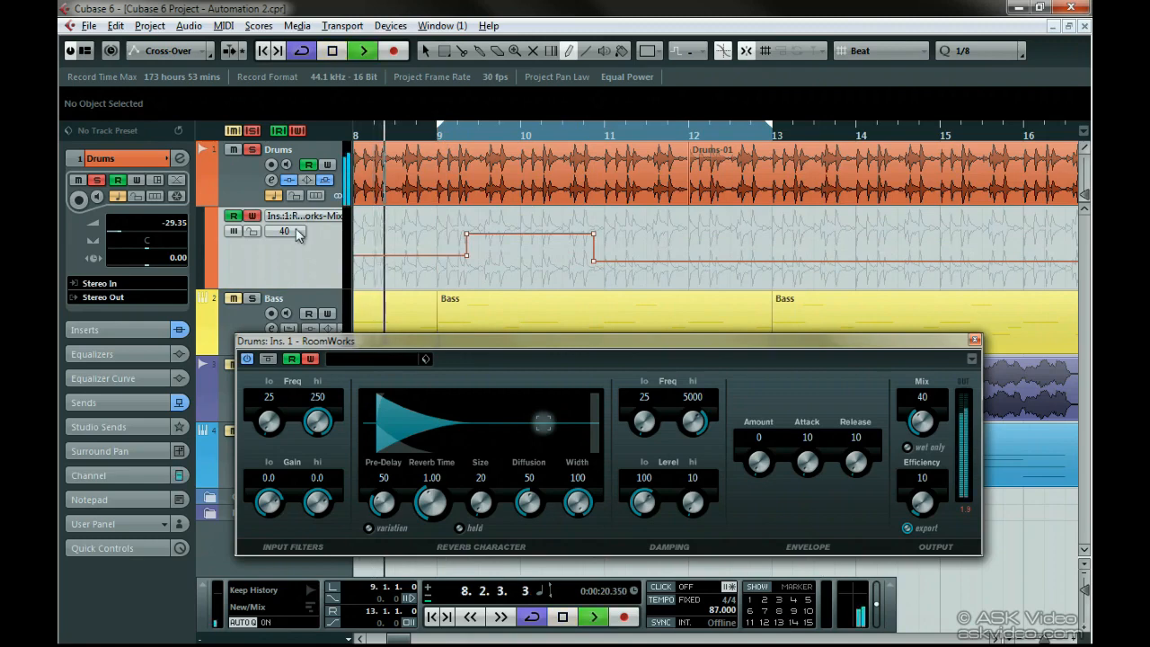
mouse_move(296, 229)
left_mouse_down()
mouse_move(300, 302)
mouse_move(299, 220)
left_mouse_up()
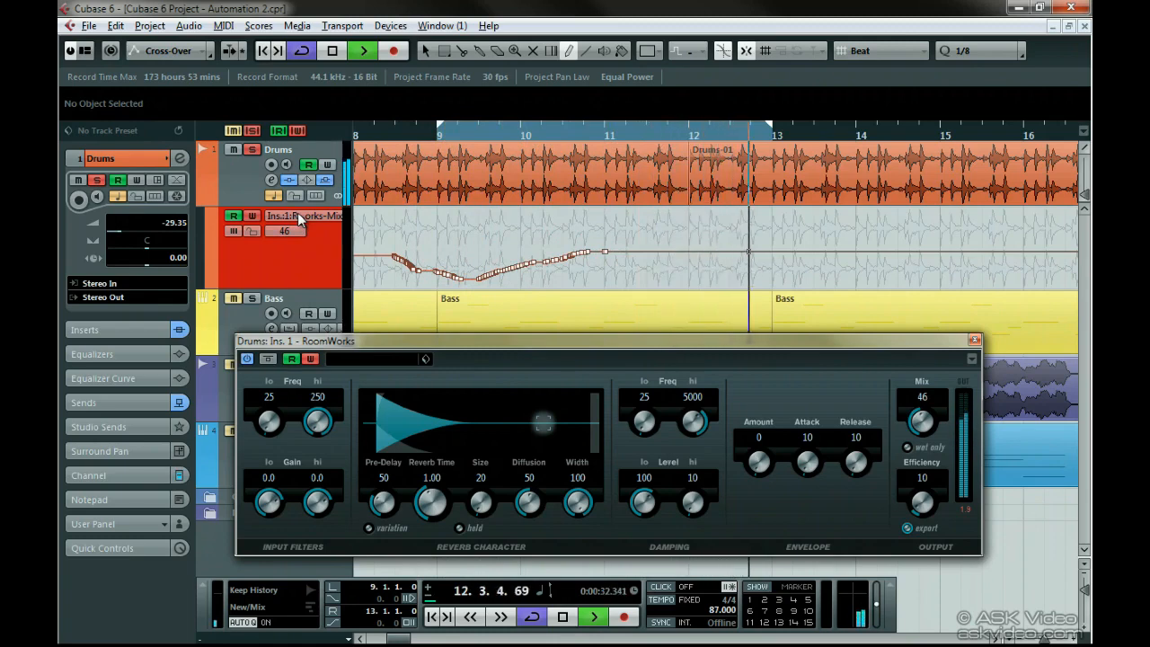
key("space")
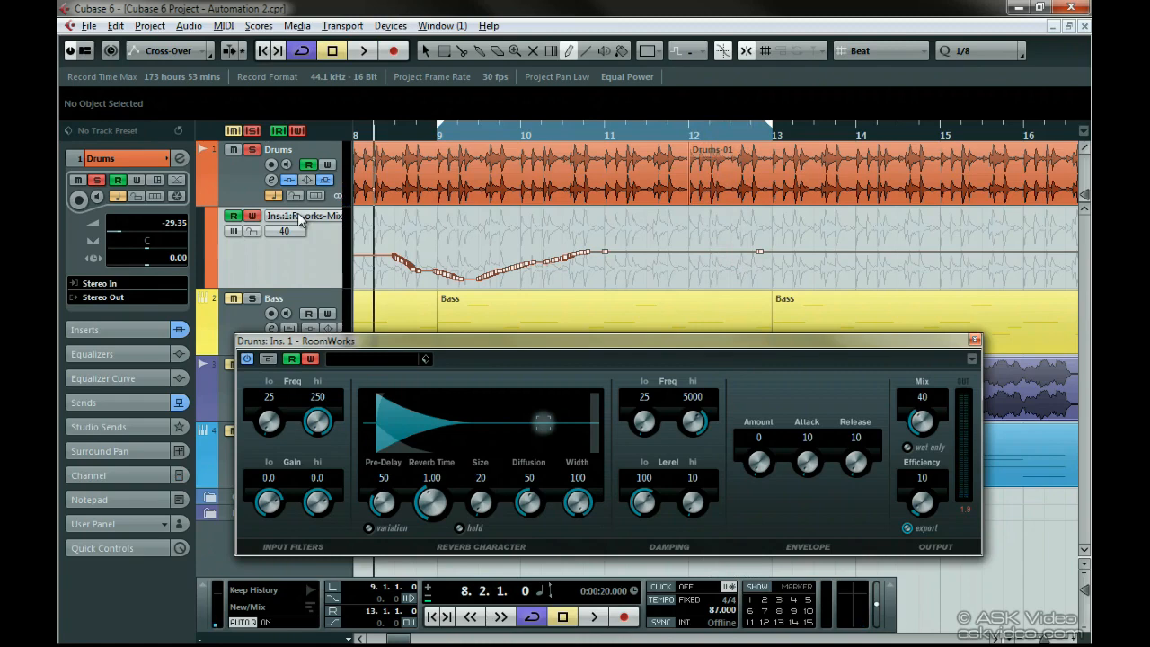
Step: Play from bar 8 and rewrite the Mix automation between about bars 9 and 11 with the RoomWorks Mix control
key("space")
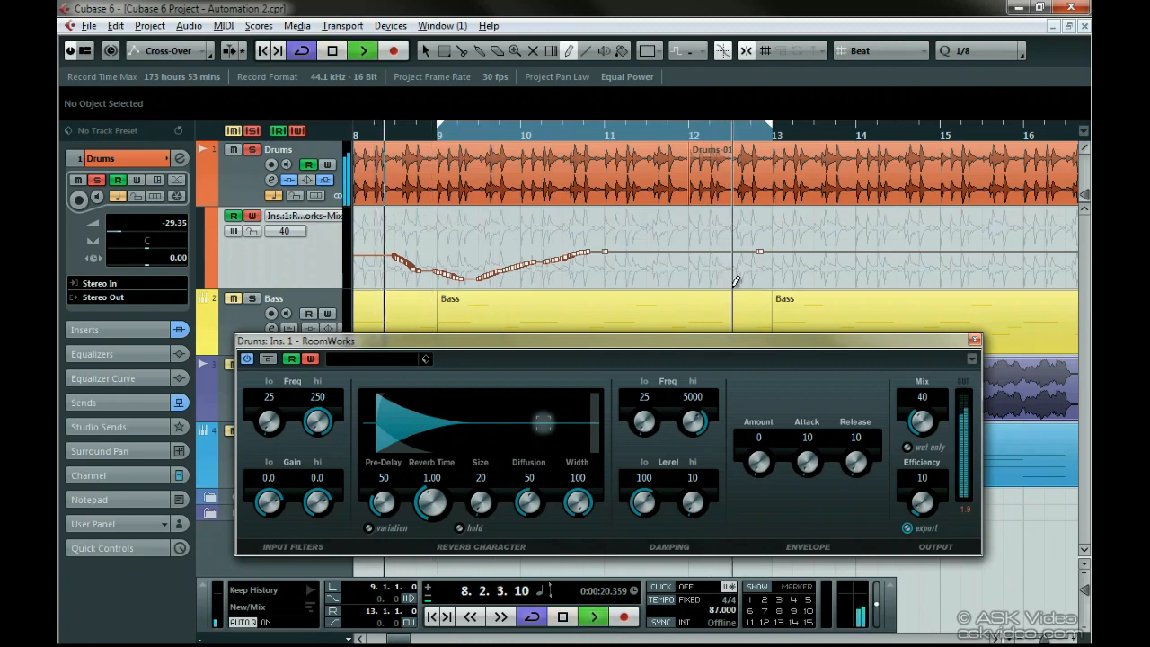
mouse_move(935, 422)
left_mouse_down()
mouse_move(921, 364)
mouse_move(948, 454)
mouse_move(917, 431)
mouse_move(917, 360)
mouse_move(919, 395)
left_mouse_up()
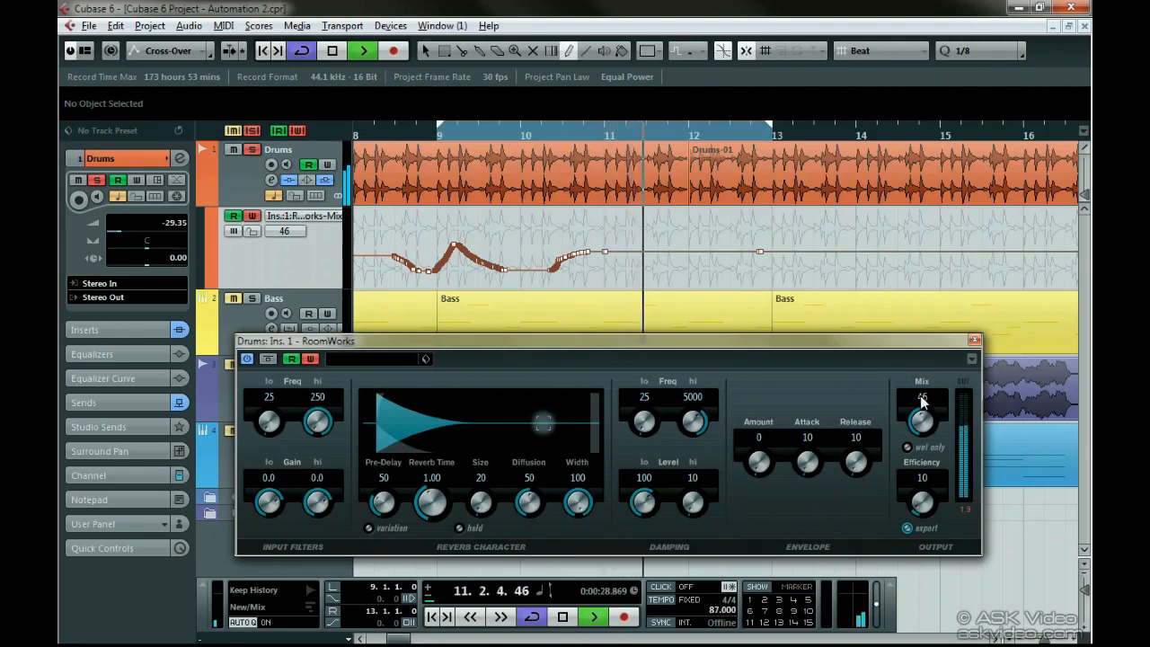
key("space")
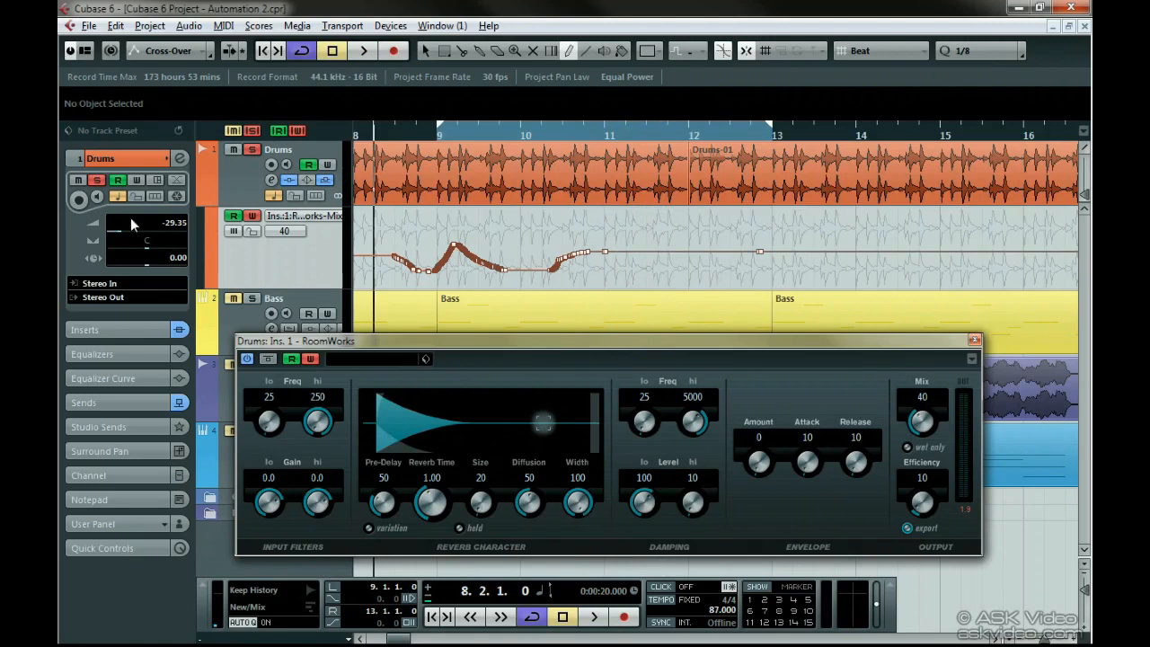
Step: Raise the Return Time to 1061 ms in the Automation Panel's settings
left_click(109, 51)
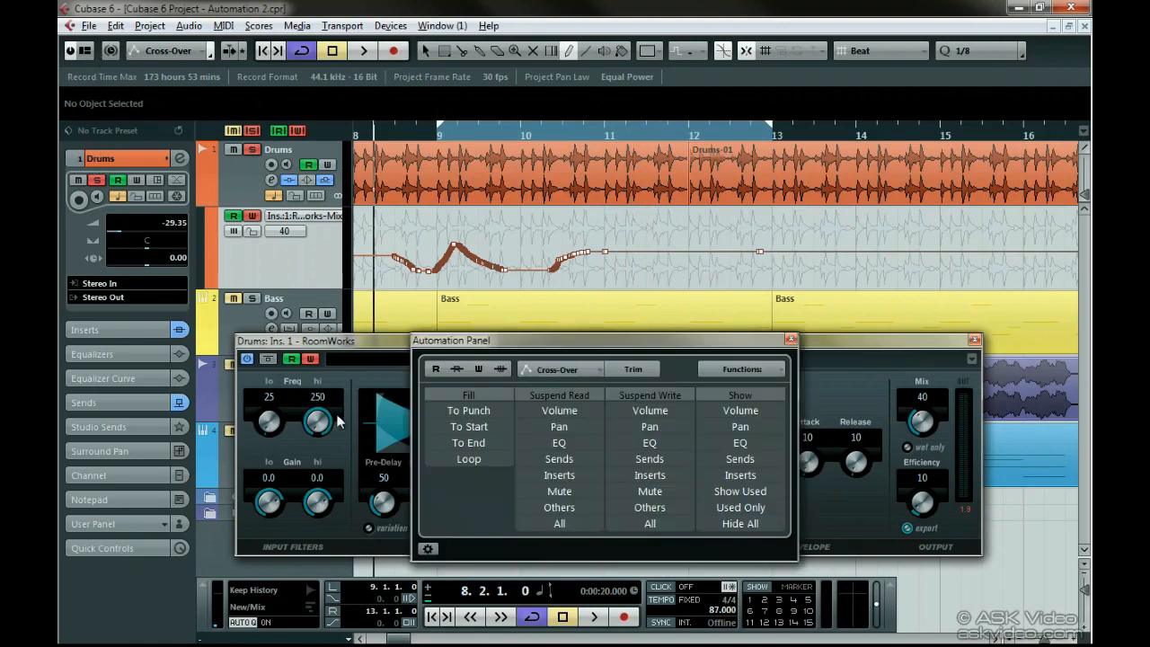
left_click(428, 549)
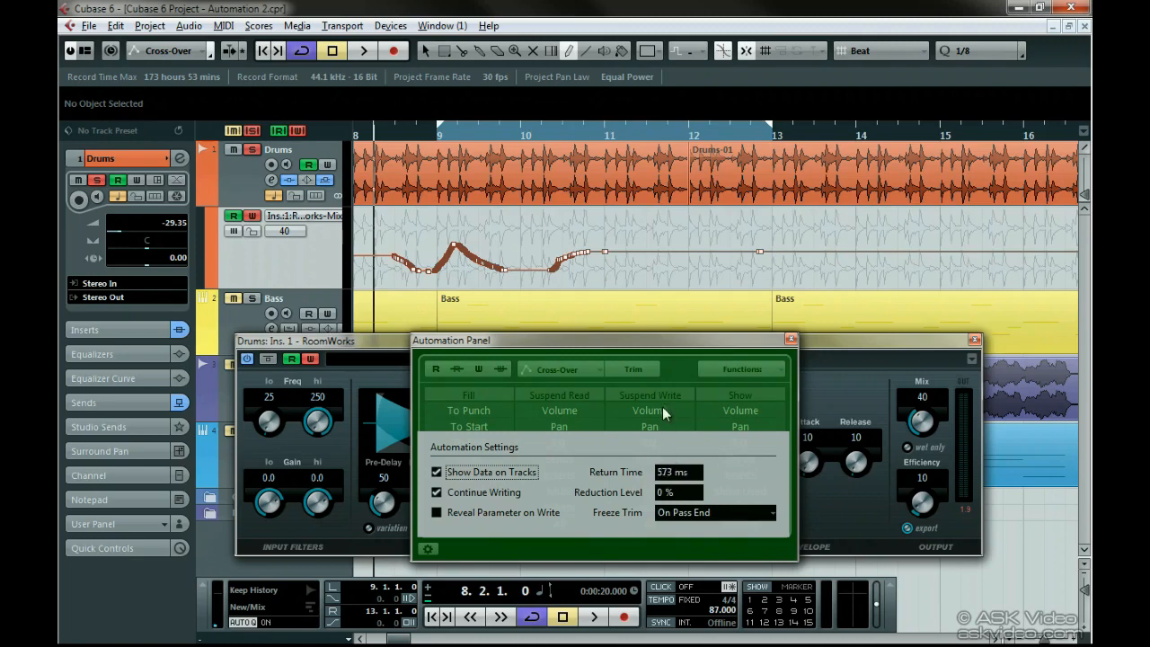
left_click_drag(664, 407, 651, 341)
Step: Record wide Mix sweeps over the existing automation from about bar 9 to bar 12.8 by moving RoomWorks' Mix control during playback
key("space")
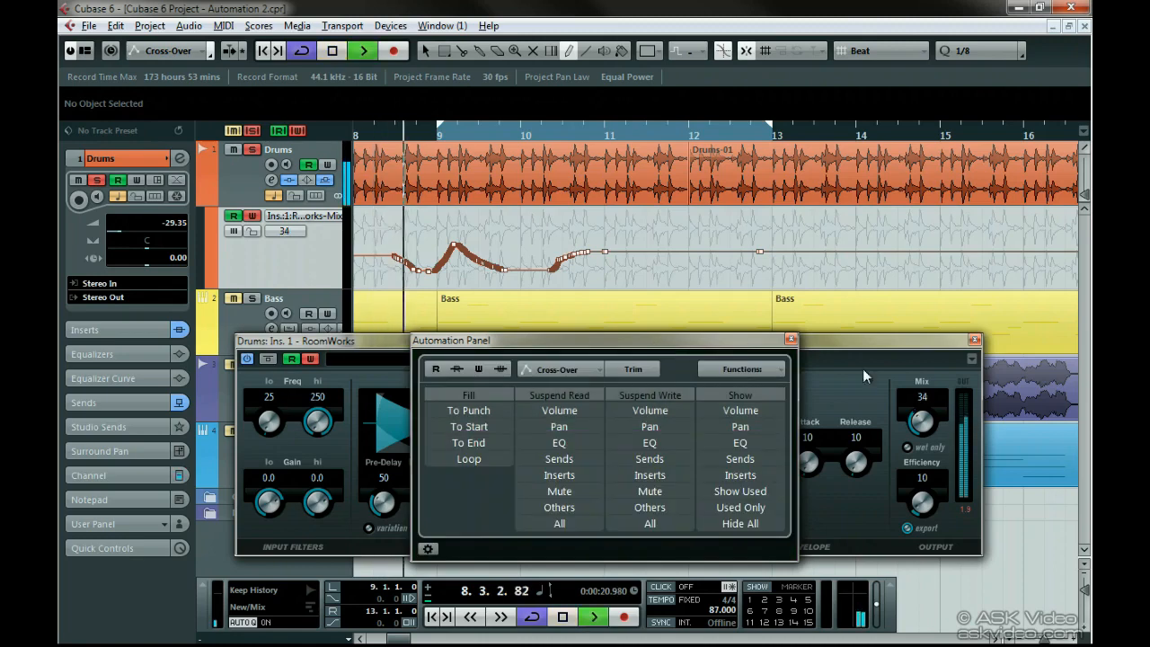
mouse_move(922, 419)
left_mouse_down()
mouse_move(915, 344)
mouse_move(922, 481)
mouse_move(912, 316)
mouse_move(923, 431)
mouse_move(921, 396)
left_mouse_up()
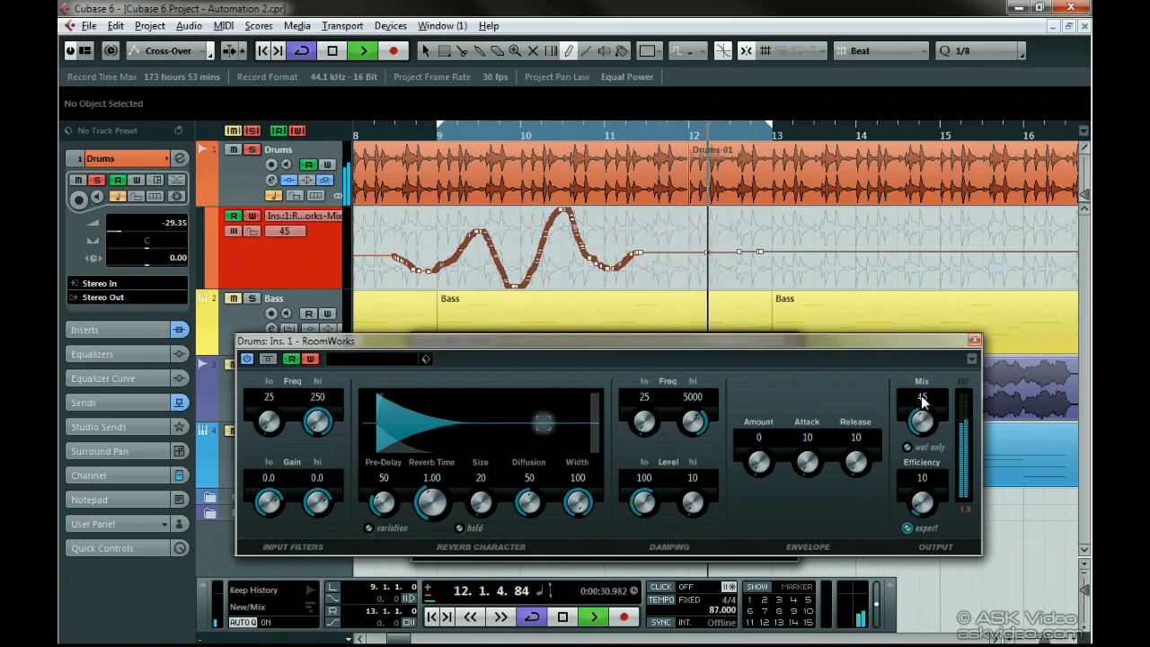
key("space")
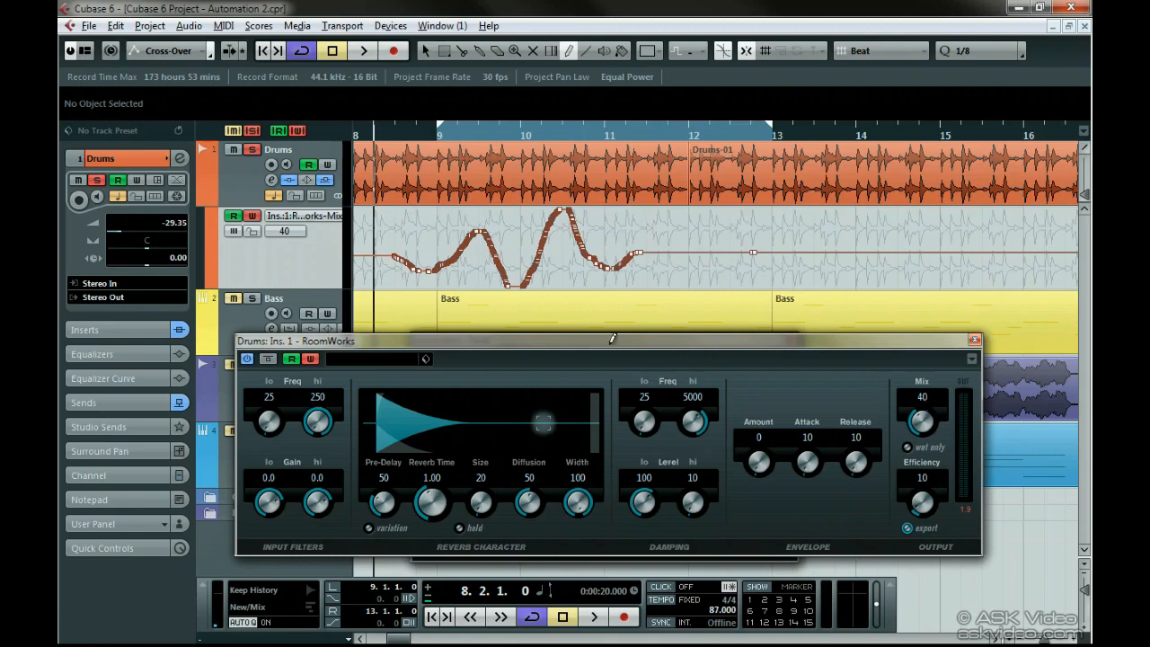
Step: Set the Return Time to 33 ms in the Automation Panel's settings and close the panel
left_click(137, 51)
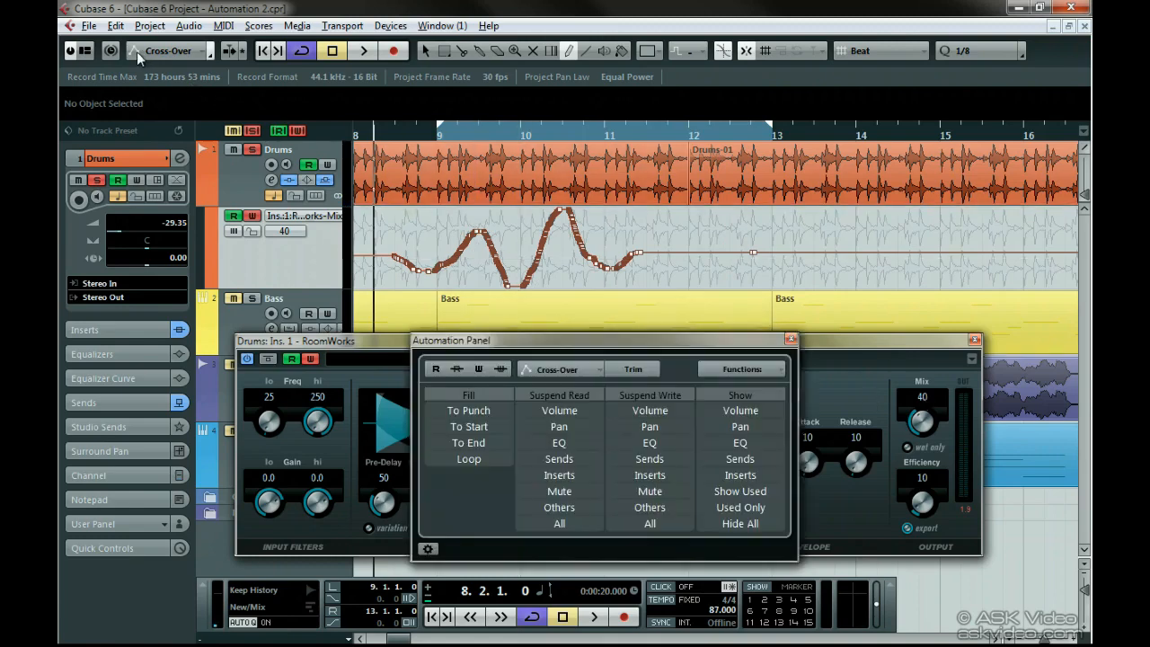
left_click(429, 551)
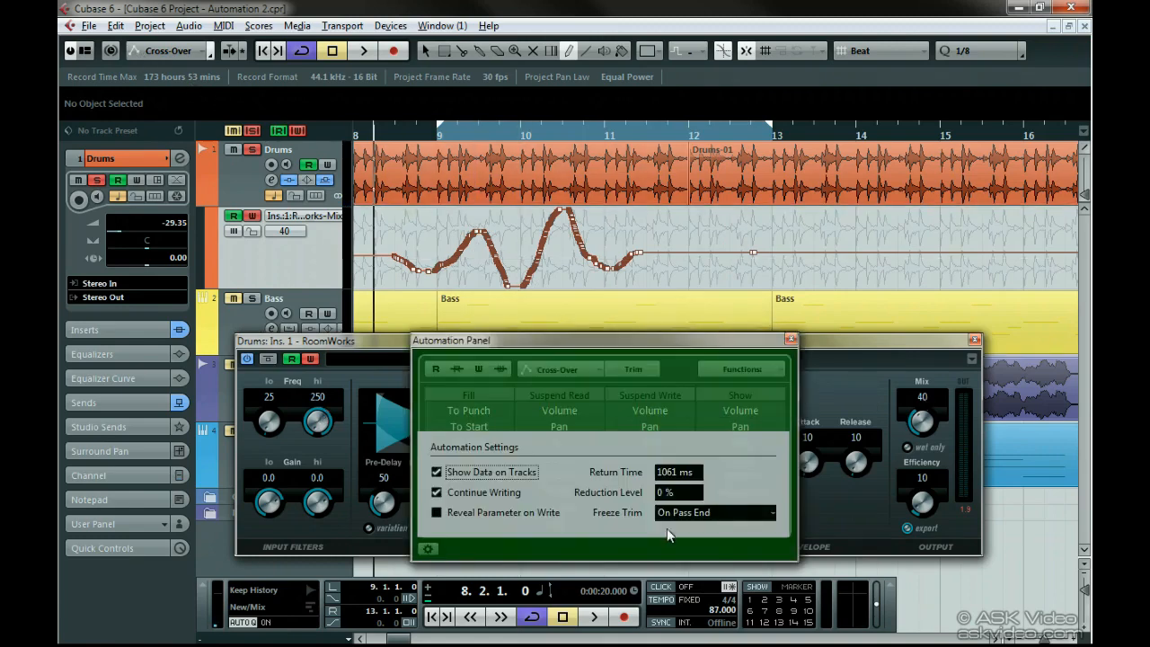
left_click_drag(681, 614, 678, 628)
left_click(664, 473)
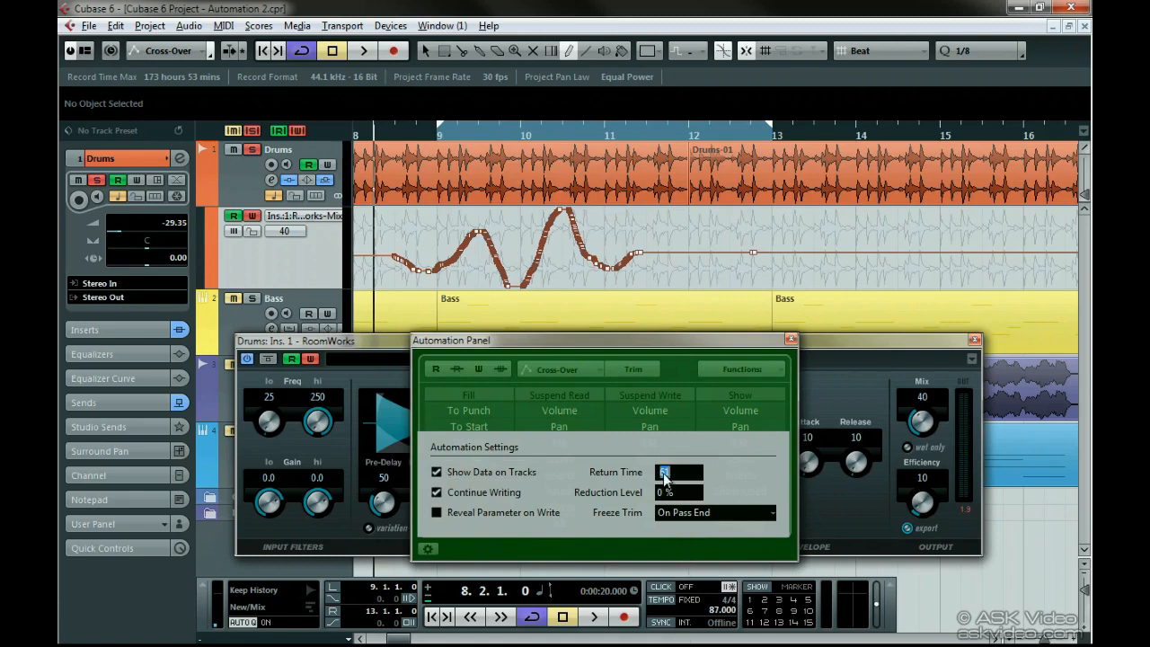
type("33")
left_click(791, 340)
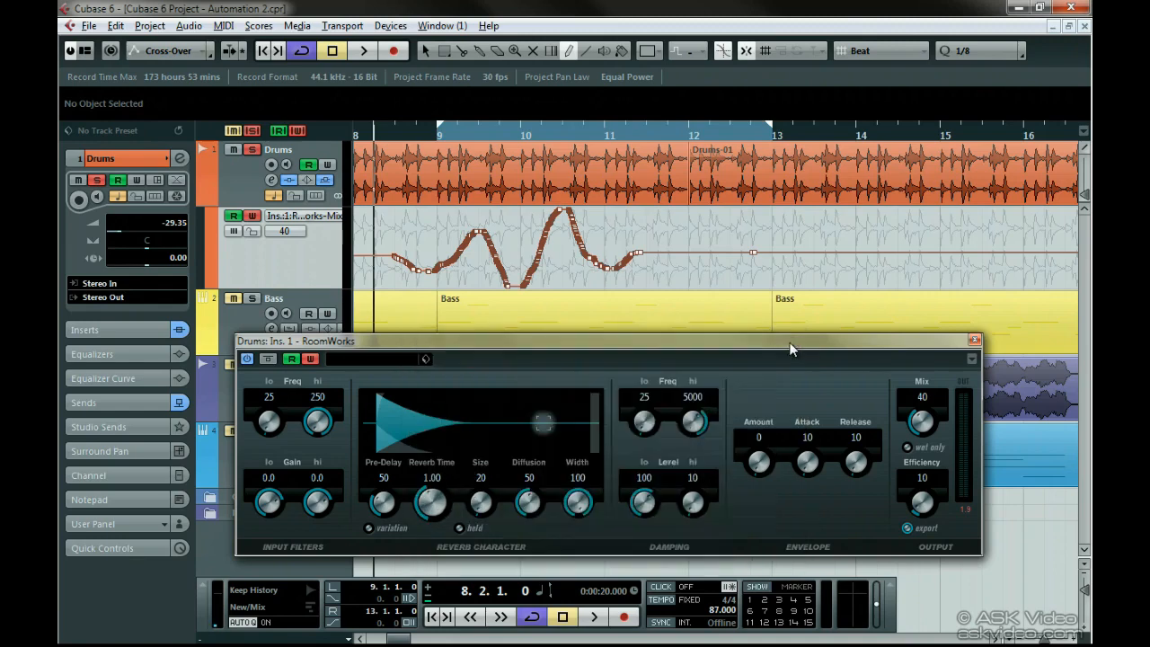
Step: Overwrite the Mix automation with rapid up-and-down sweeps between about bars 8.5 and 11 during playback
key("space")
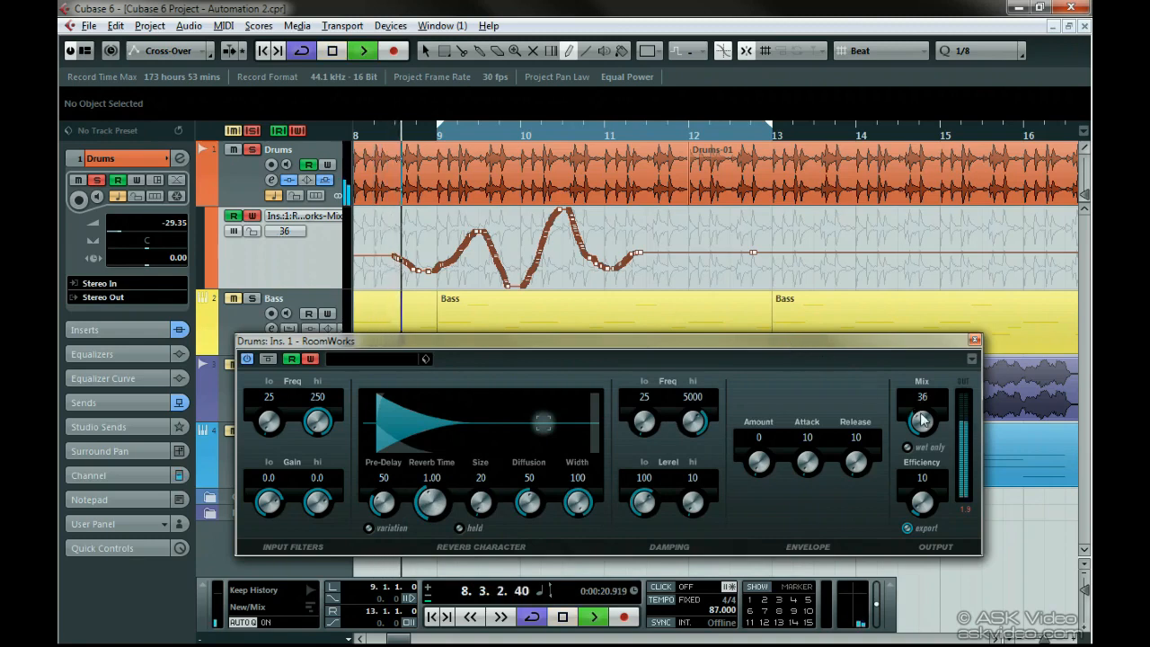
mouse_move(922, 422)
left_mouse_down()
mouse_move(924, 456)
mouse_move(914, 303)
mouse_move(922, 396)
left_mouse_up()
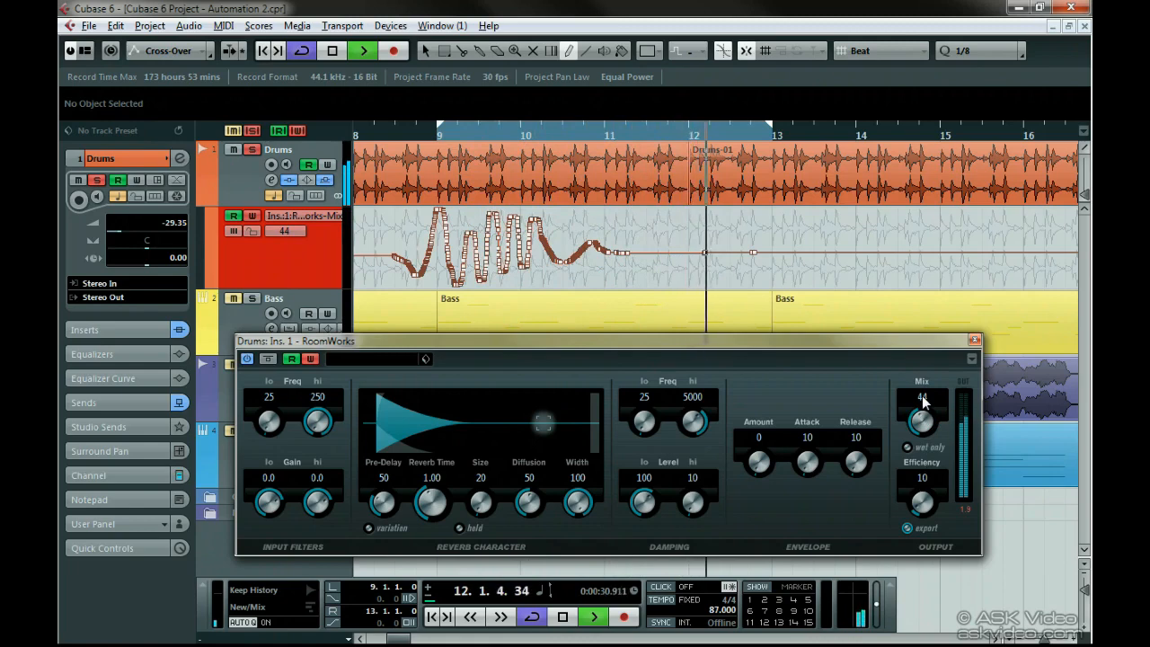
key("space")
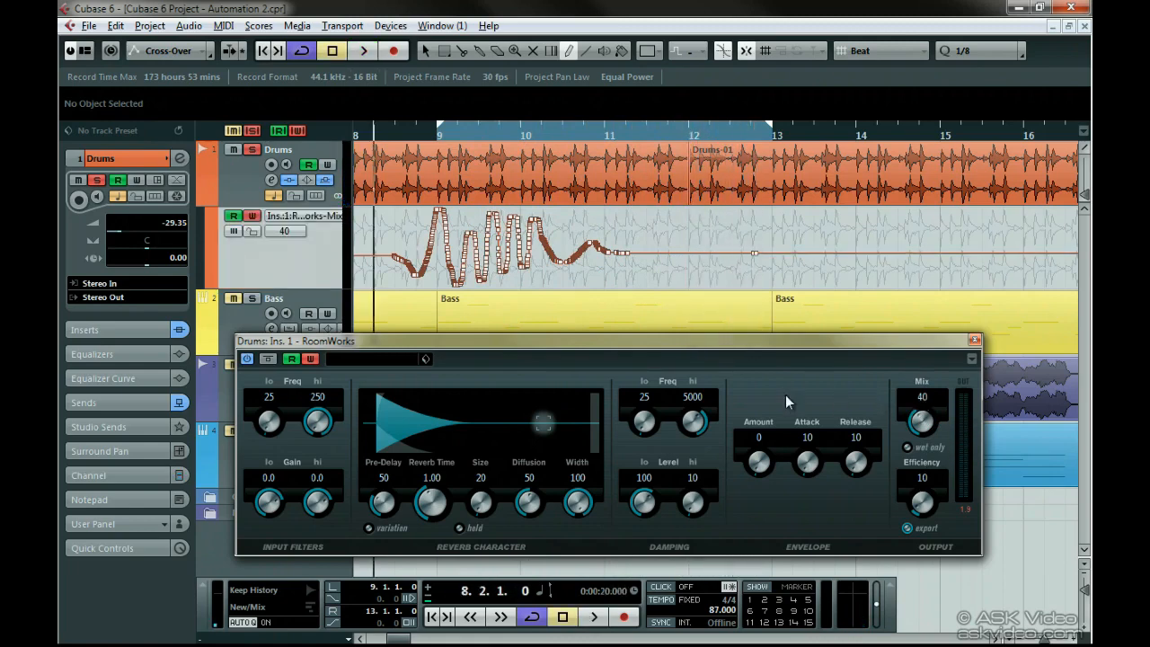
Step: Turn on Trim in the Automation Panel, select all Mix automation events and return the project cursor to bar 9
left_click(134, 52)
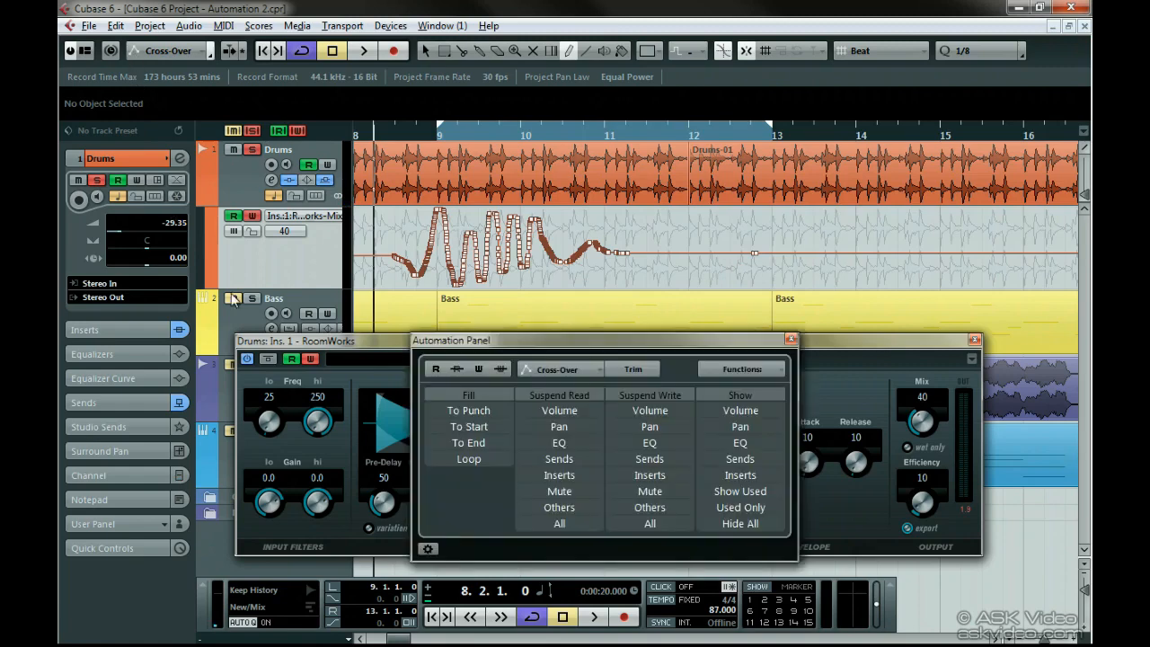
left_click(630, 370)
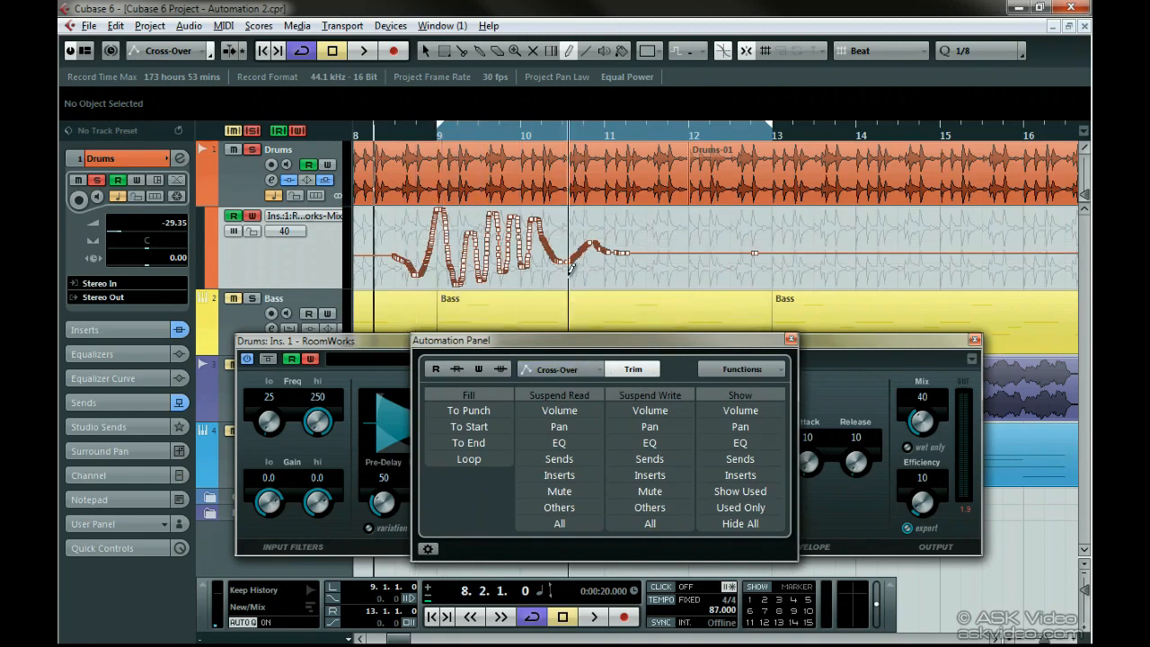
left_click(298, 265)
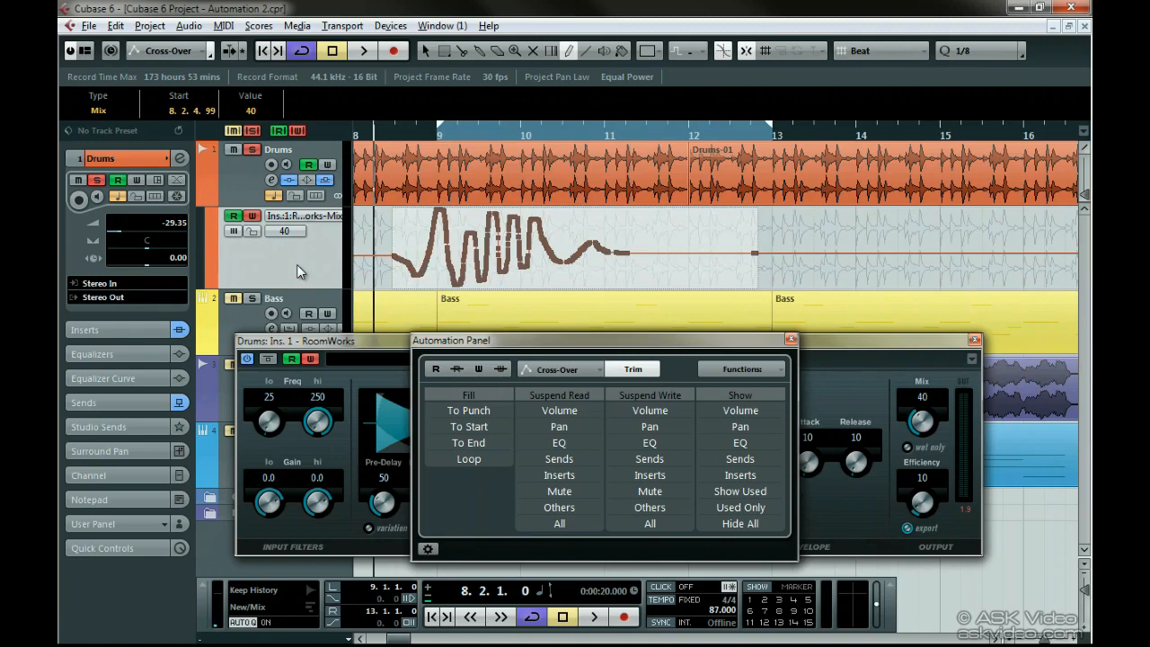
key("1")
key("KP_1")
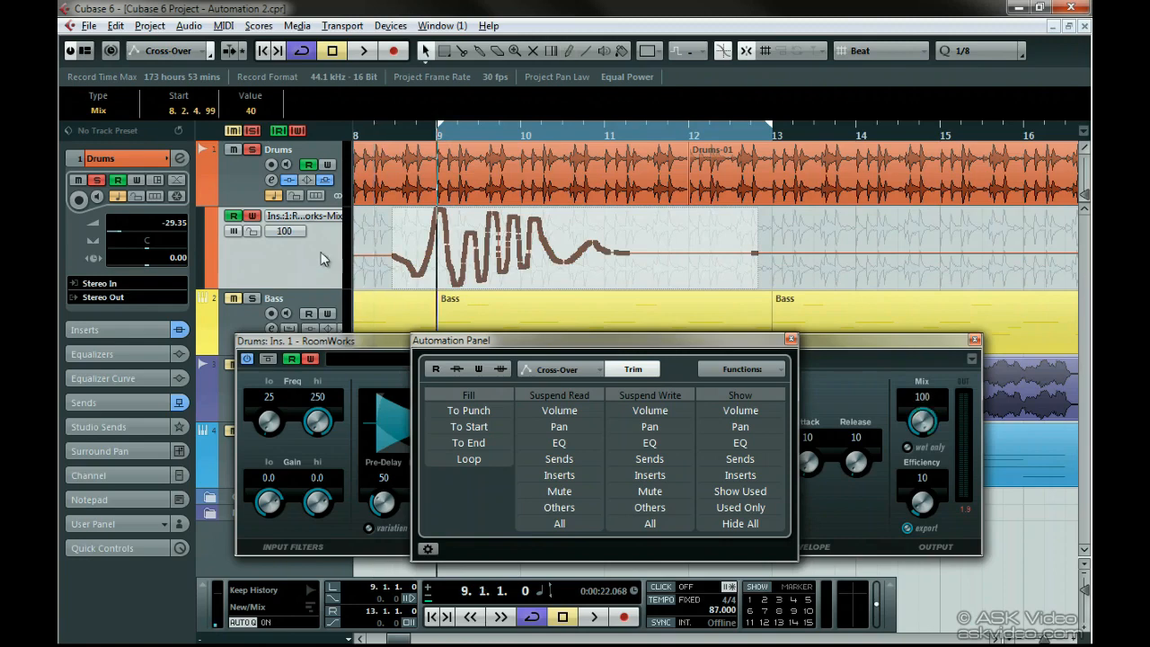
Step: With Trim on, play from bar 9 and reshape the Mix automation from about bar 9.6 onward with RoomWorks' Mix control
left_click(634, 368)
key("space")
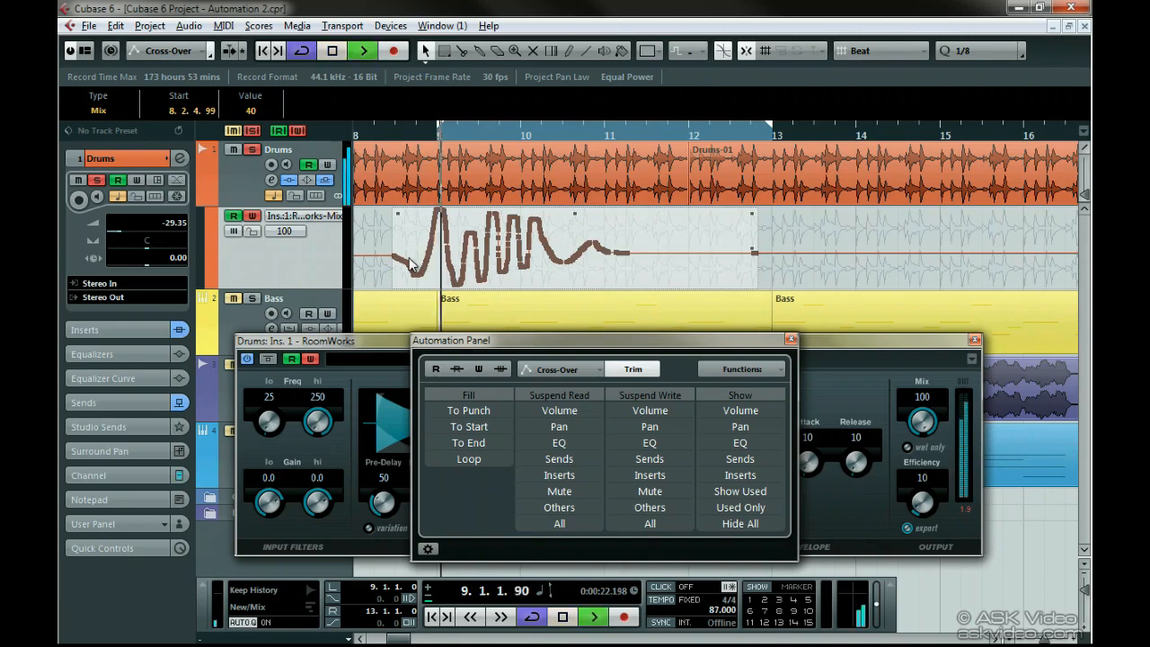
mouse_move(924, 431)
left_mouse_down()
mouse_move(917, 368)
mouse_move(973, 527)
mouse_move(968, 450)
mouse_move(982, 555)
mouse_move(976, 467)
mouse_move(986, 545)
left_mouse_up()
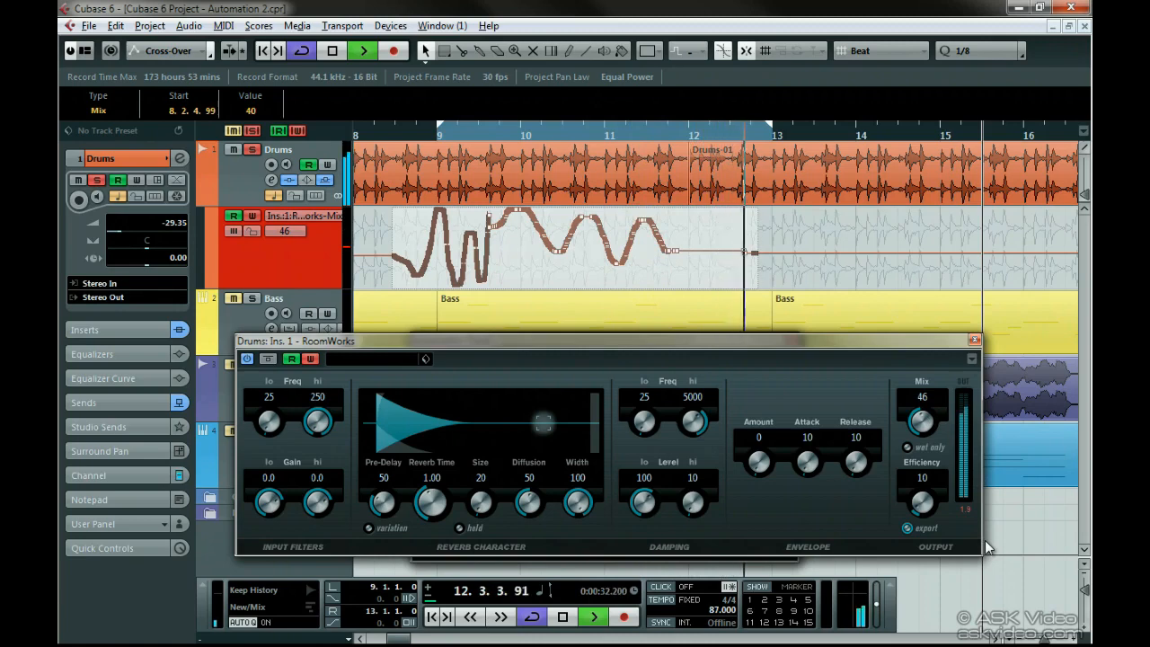
key("space")
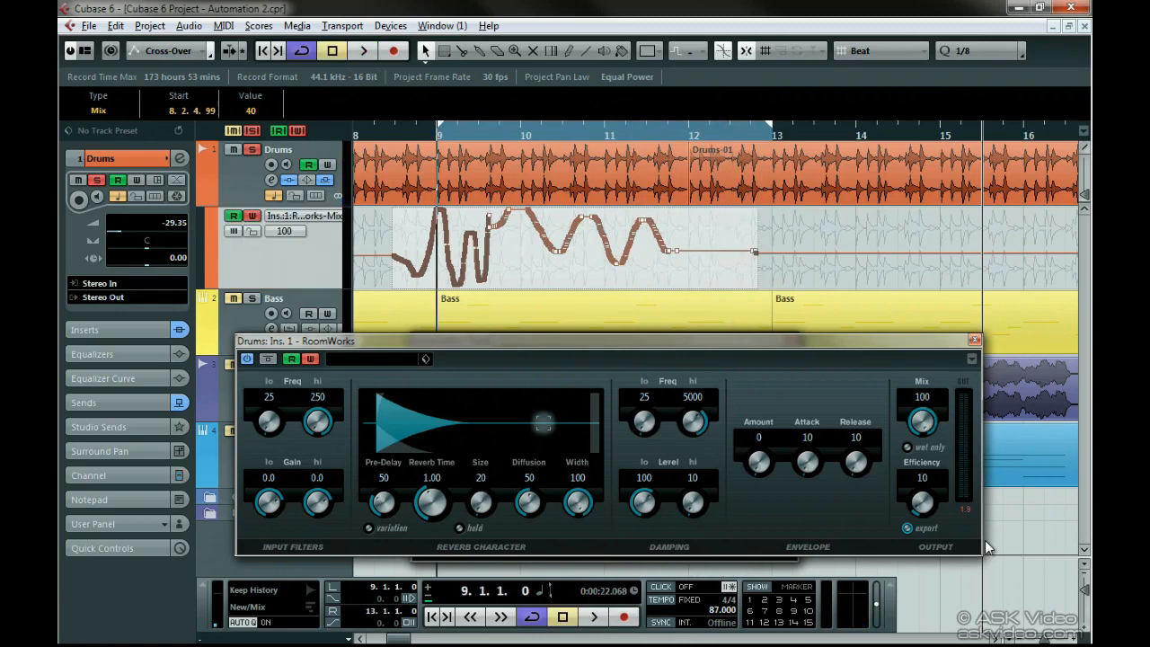
Step: Suspend automation writing for all parameter types in the Automation Panel, and lift the suspension for Volume, Pan and EQ
left_click(130, 51)
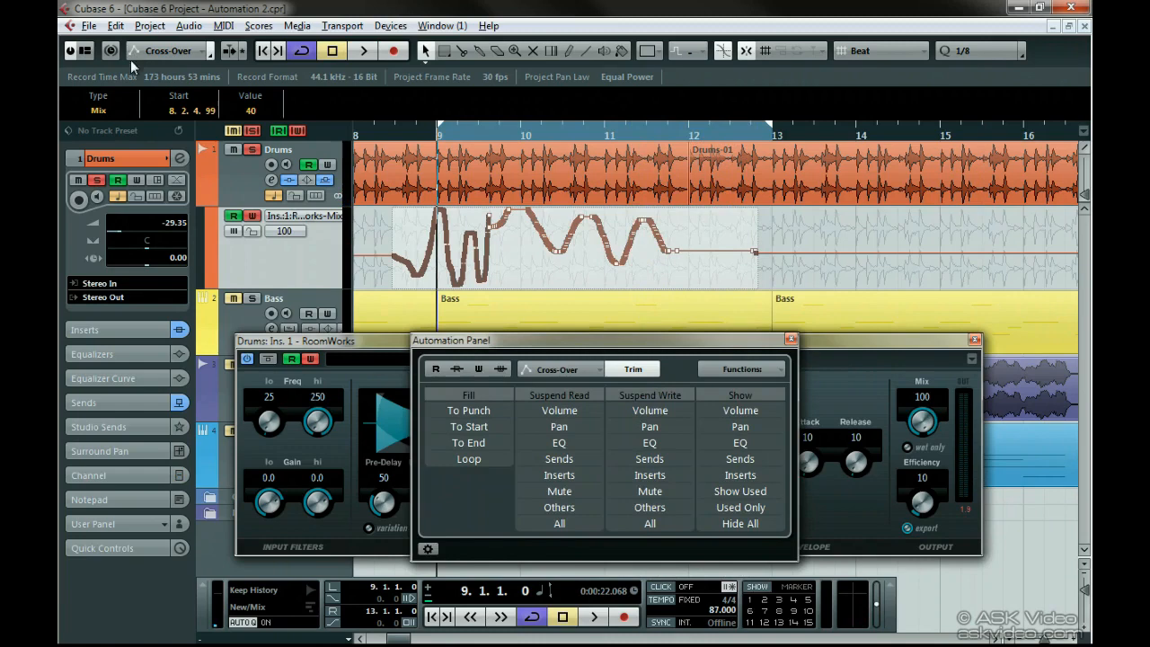
left_click(644, 528)
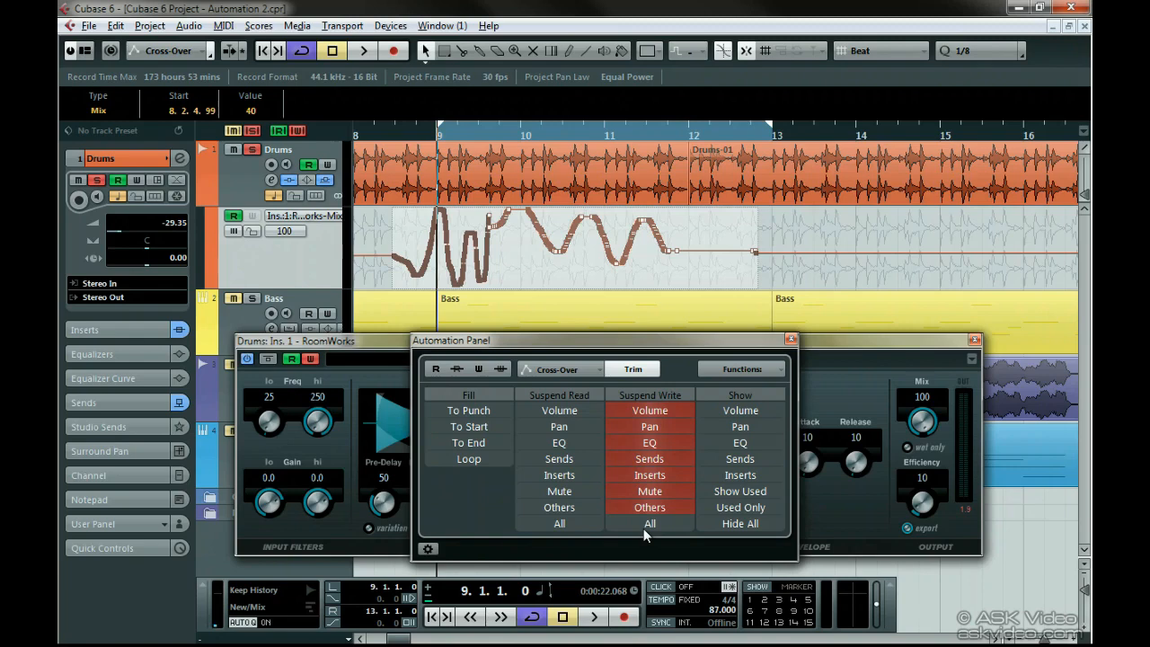
left_click(646, 411)
left_click(651, 429)
left_click(651, 441)
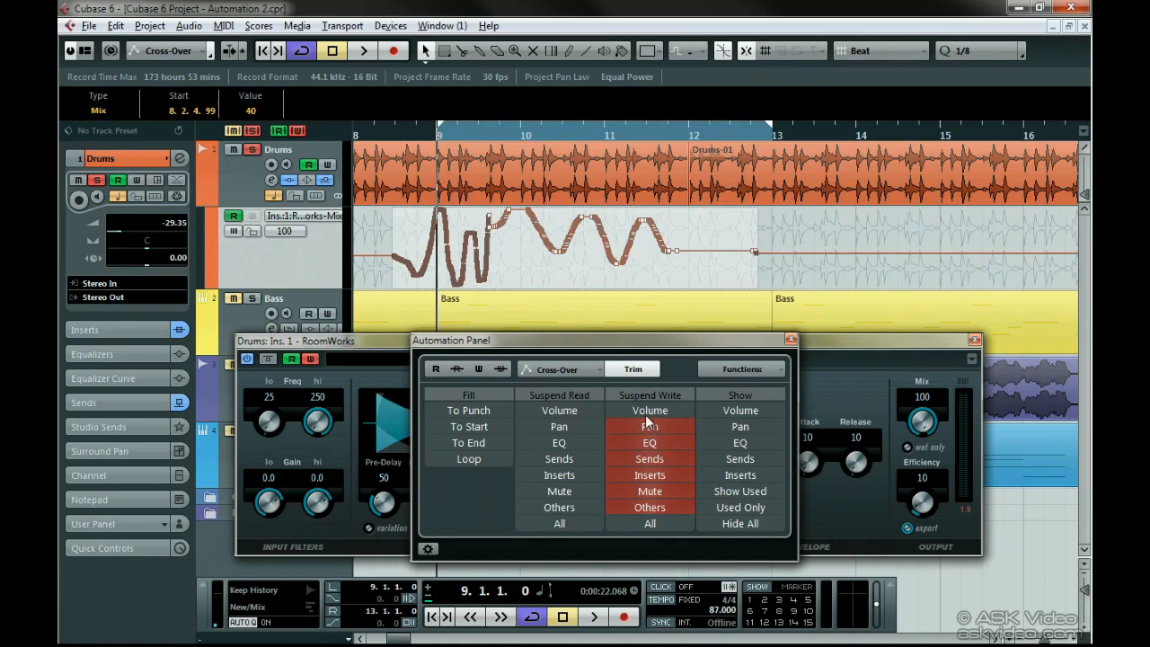